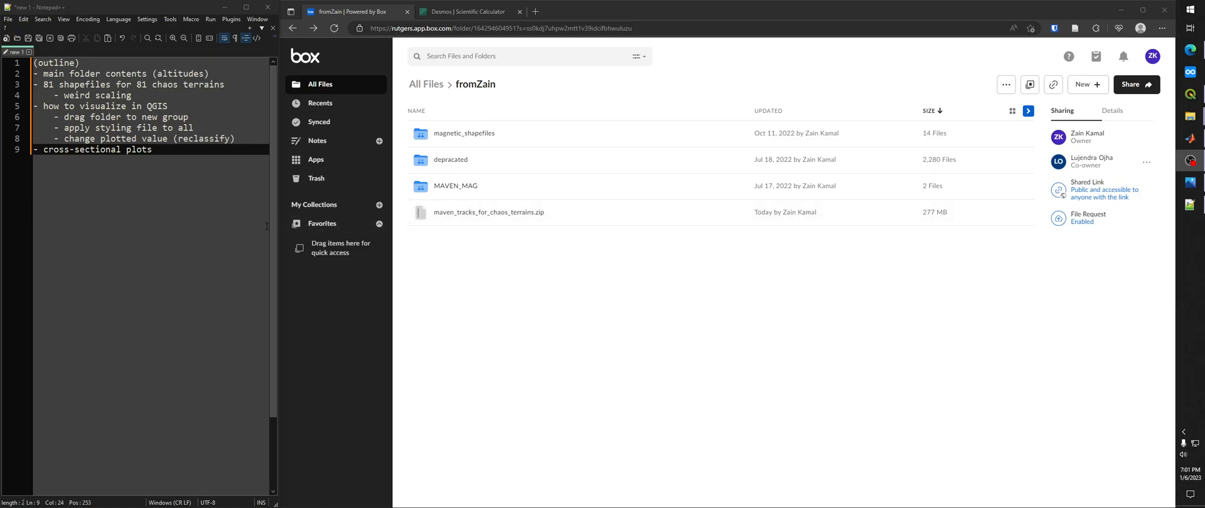
Highlight the "main folder contents (altitudes)" line in the outline notes.
key(alt+Tab)
key(ctrl+a)
click(58, 87)
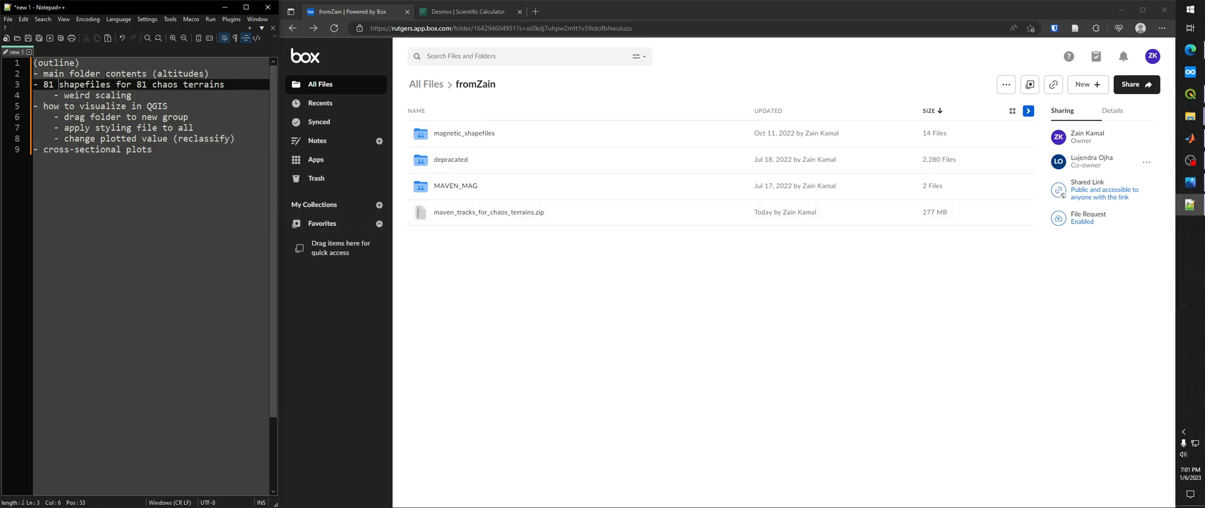
drag(207, 73, 34, 74)
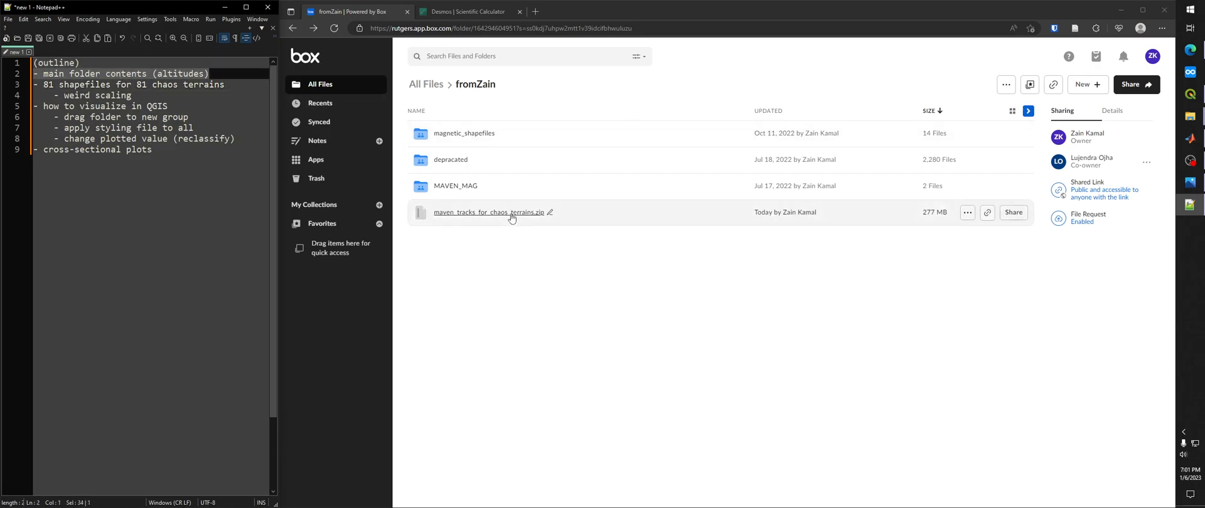
Switch to File Explorer and go up to the maven_tracks_for_chaos_terrains folder.
mouse_move(1190, 116)
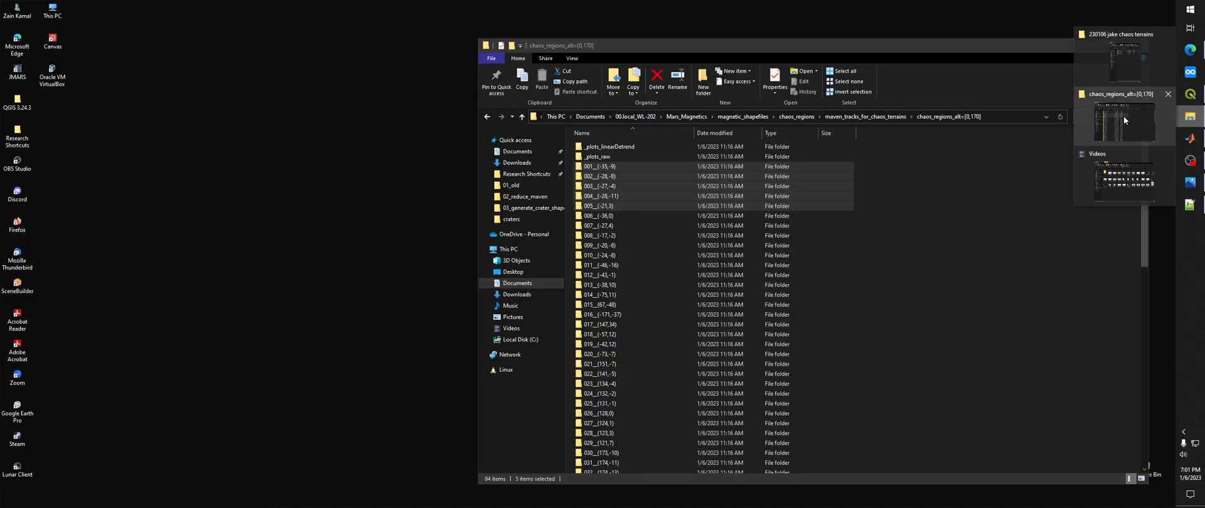
click(1123, 115)
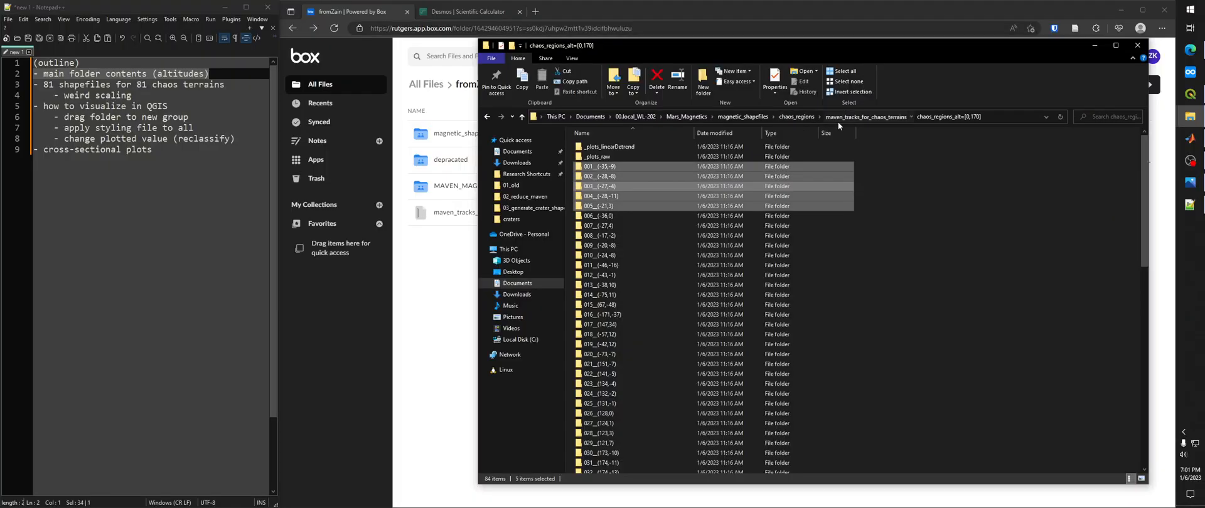
click(837, 118)
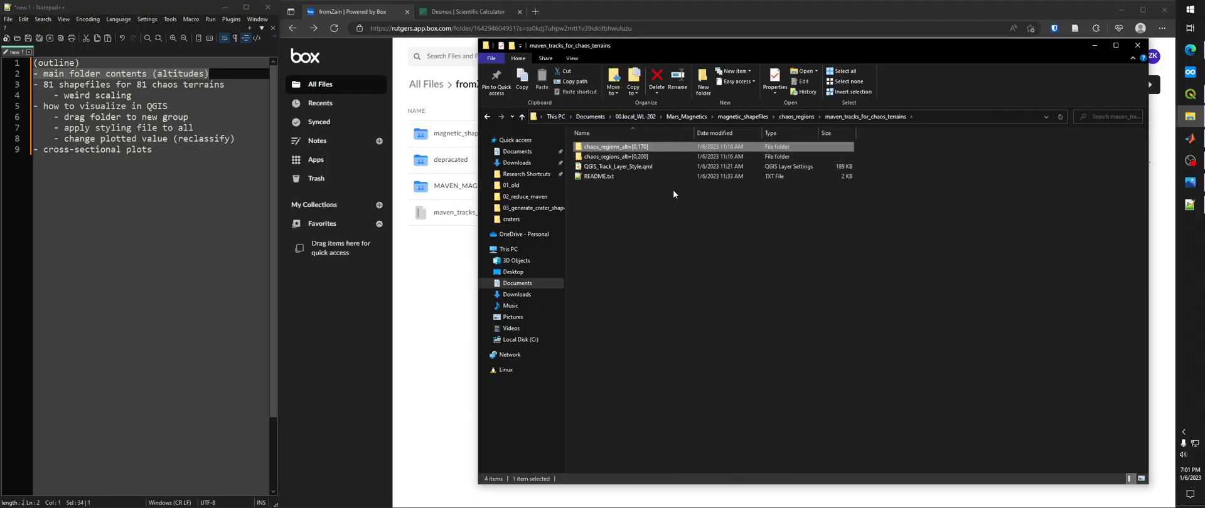
Examine the two altitude folders, chaos_regions_alt=[0,170] and chaos_regions_alt=[0,200], by selecting them together and in turn.
click(650, 157)
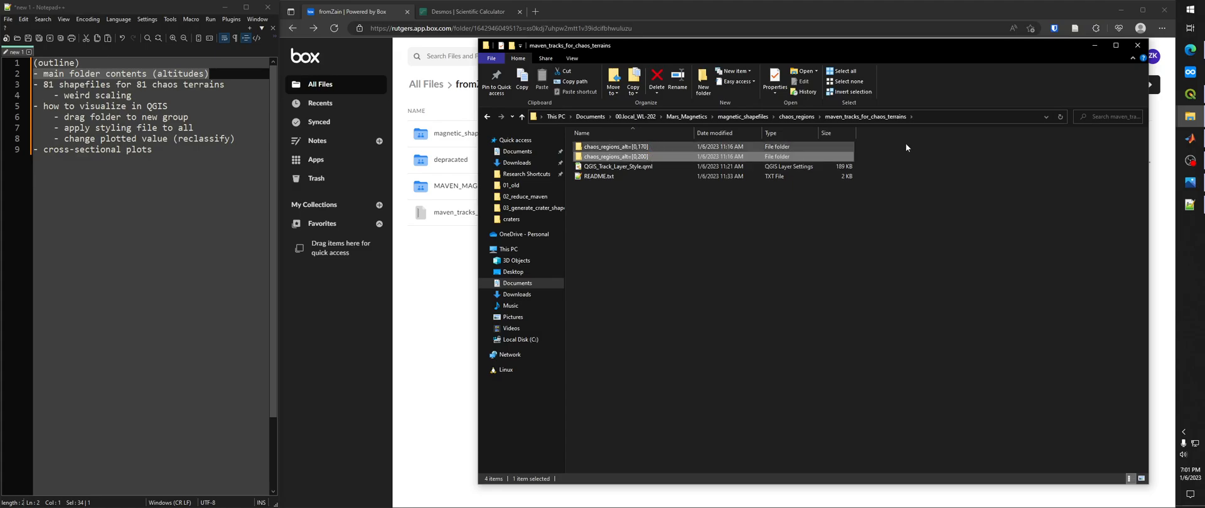
drag(866, 145, 845, 155)
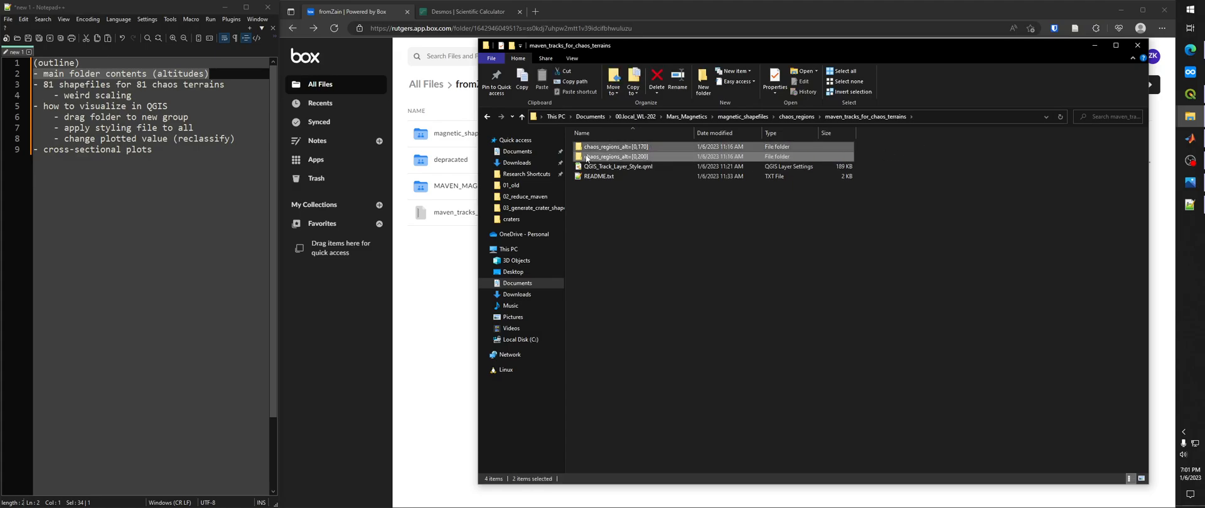
click(618, 149)
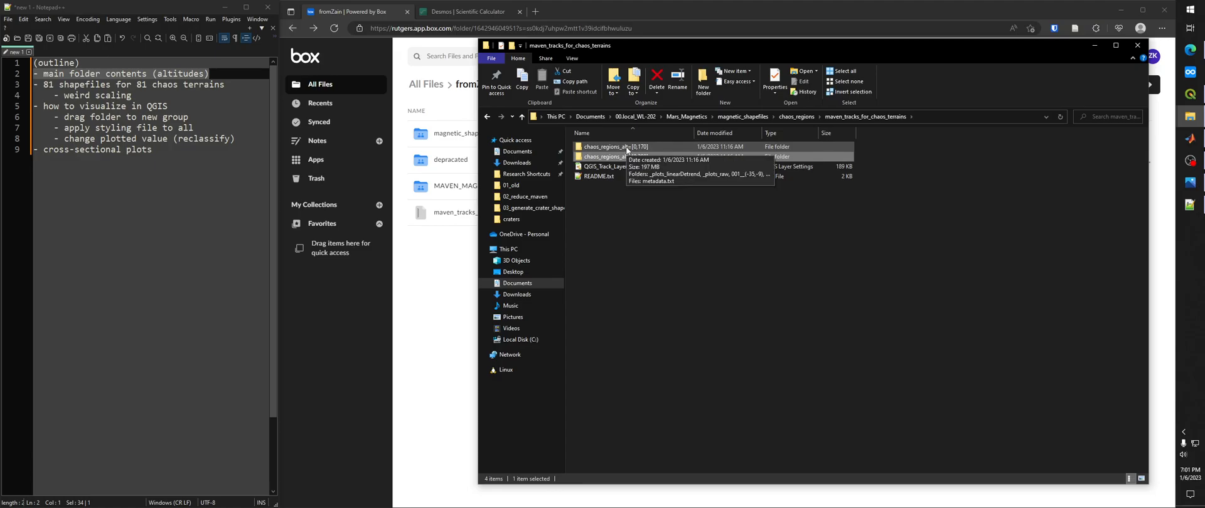
click(629, 156)
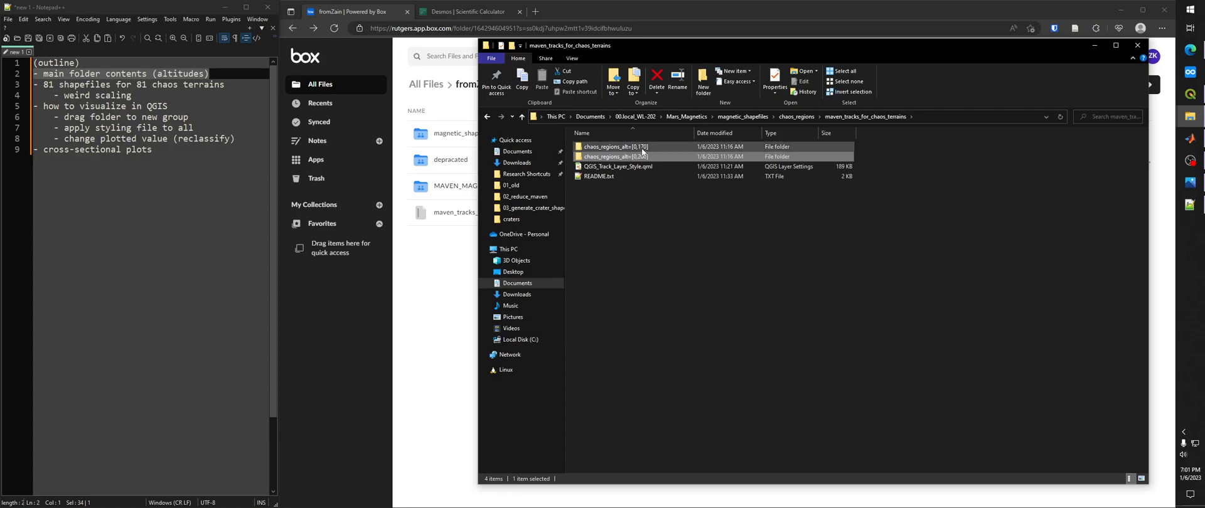
click(642, 147)
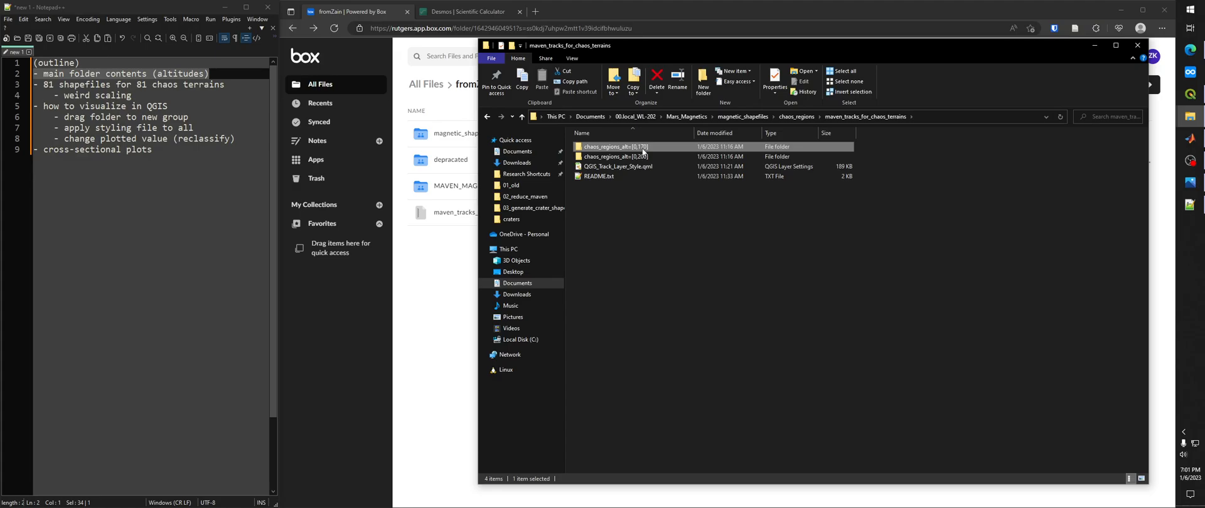
click(646, 158)
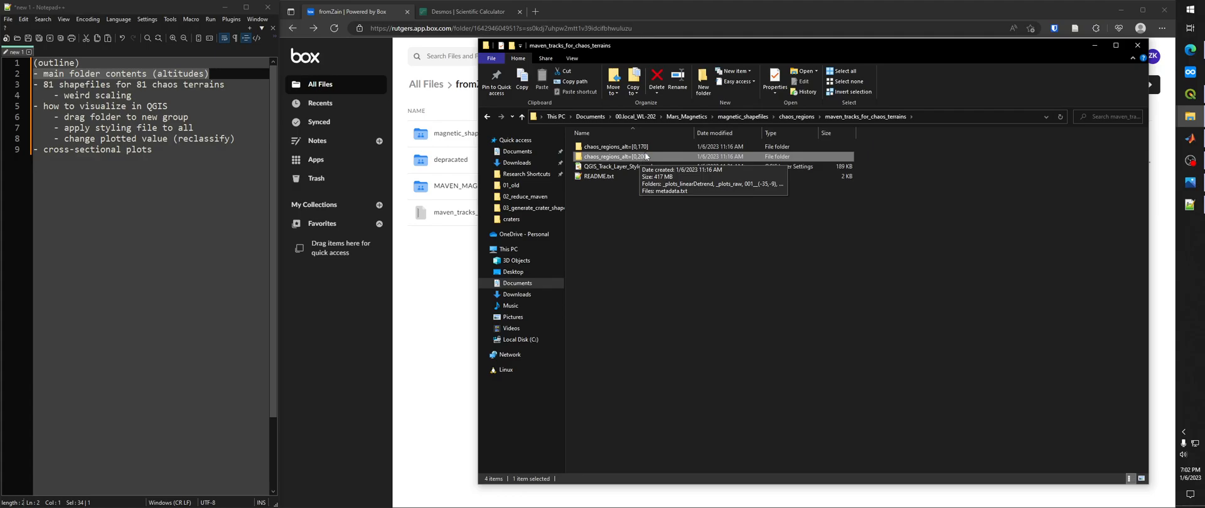
click(646, 148)
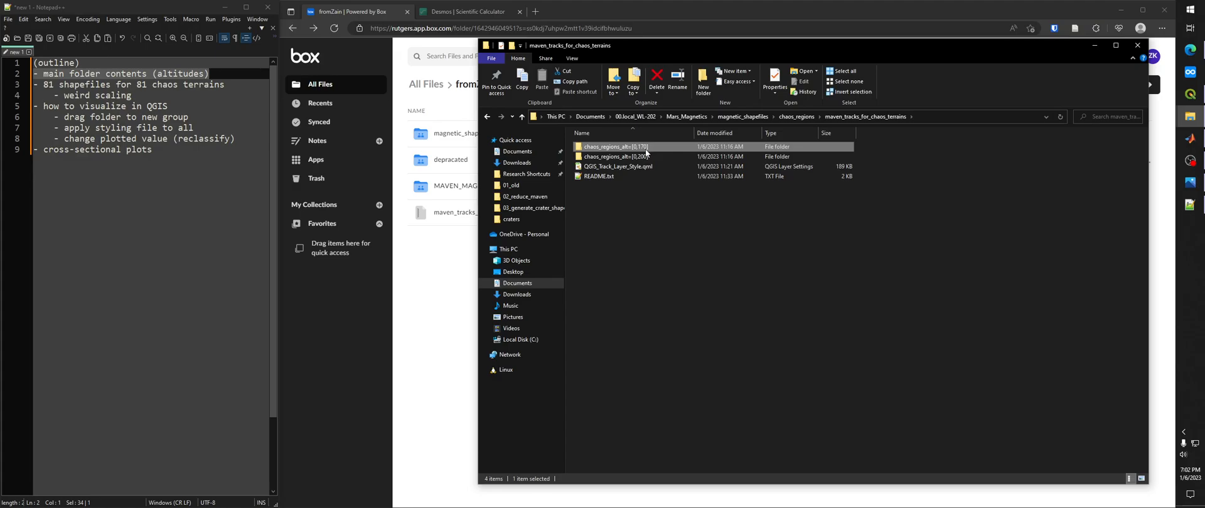
Highlight the 81 shapefiles line in the notes, and select terrain folders 001 through 081 inside chaos_regions_alt=[0,170].
drag(233, 85, 34, 86)
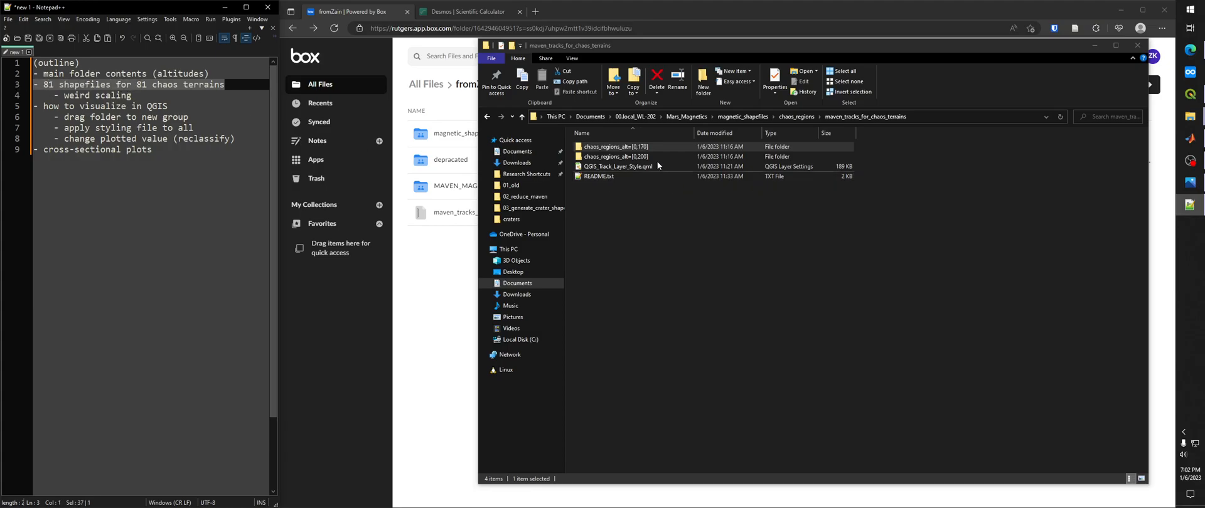
double_click(641, 149)
click(851, 176)
drag(869, 165, 791, 467)
scroll(792, 229, down, 17)
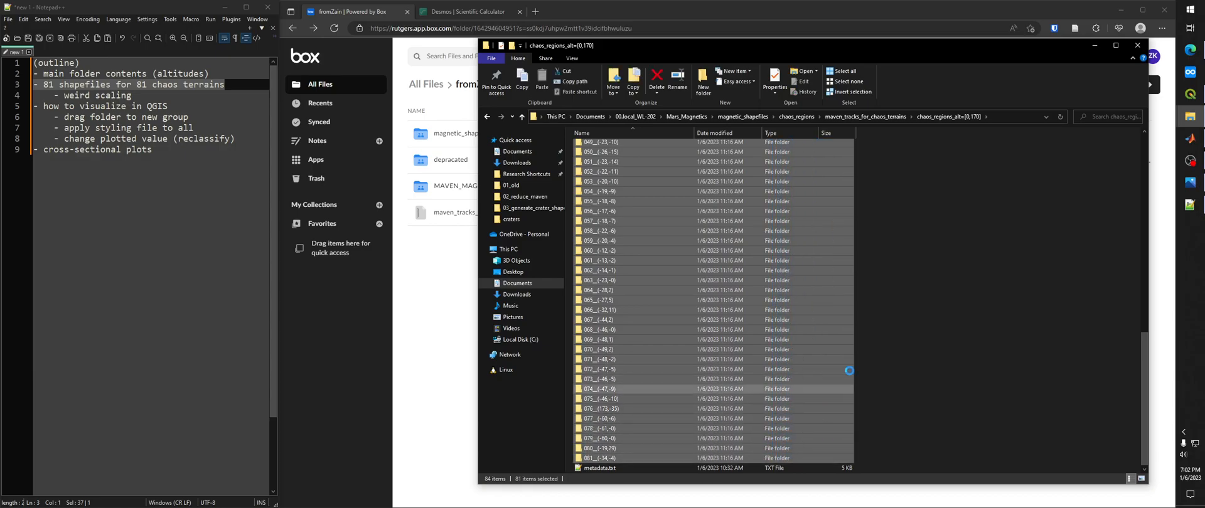
scroll(850, 364, up, 17)
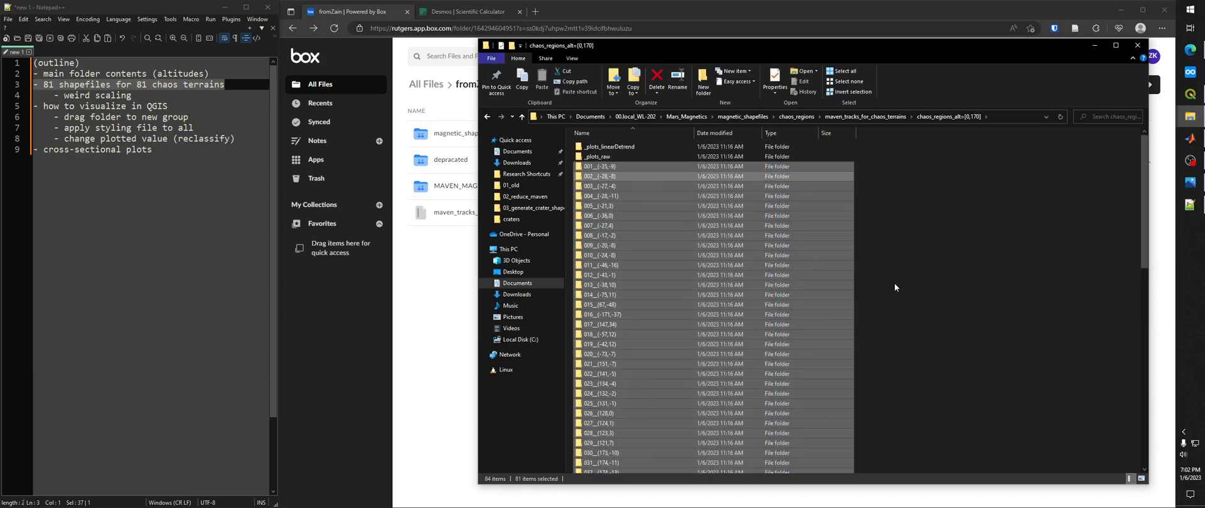
scroll(895, 283, down, 17)
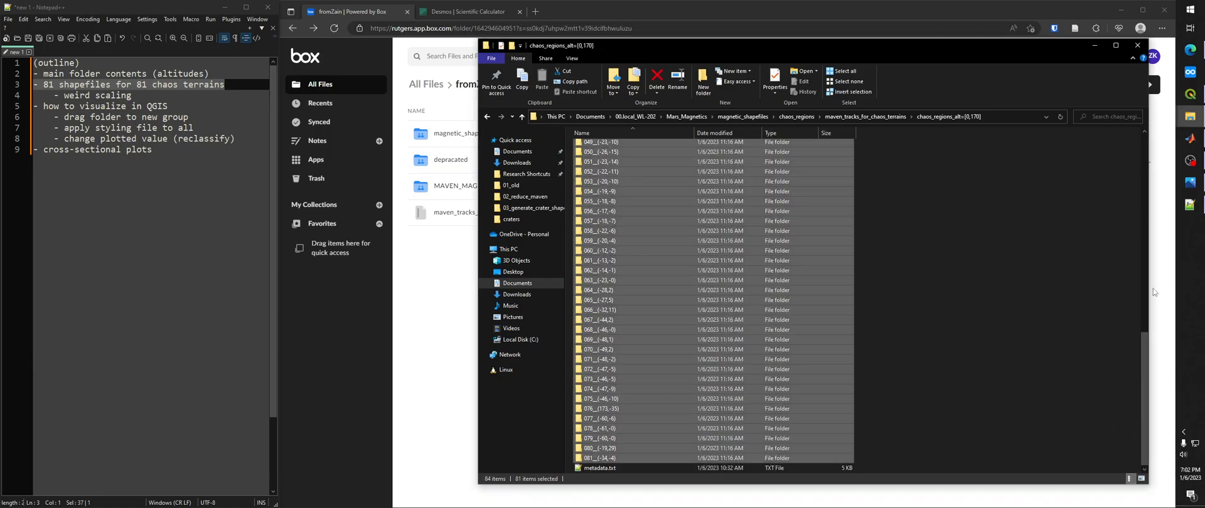
Switch to QGIS and remove the existing mvn_mag layer group from the project.
mouse_move(1189, 99)
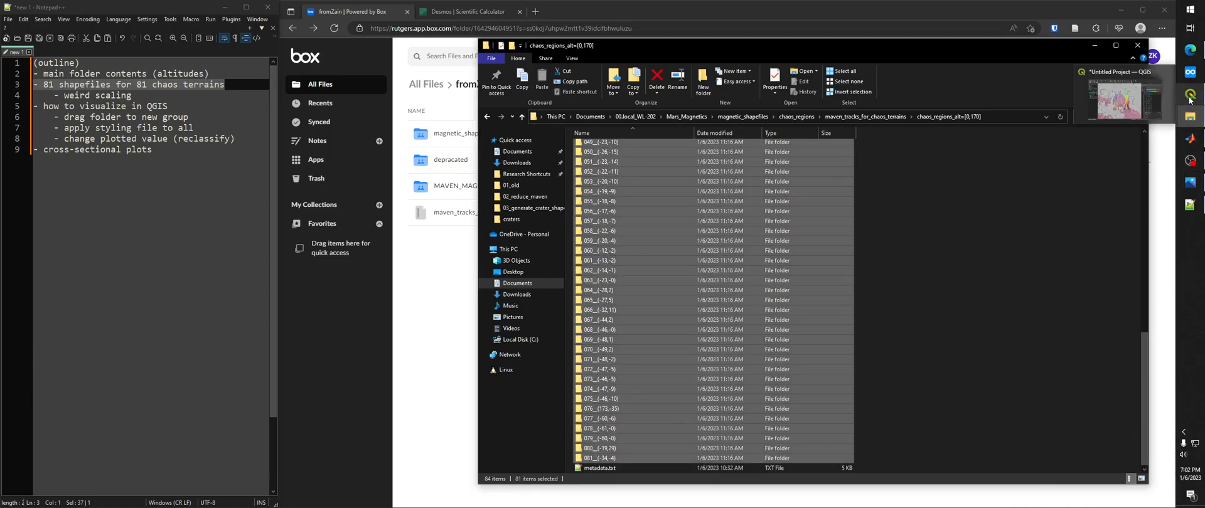
click(1189, 99)
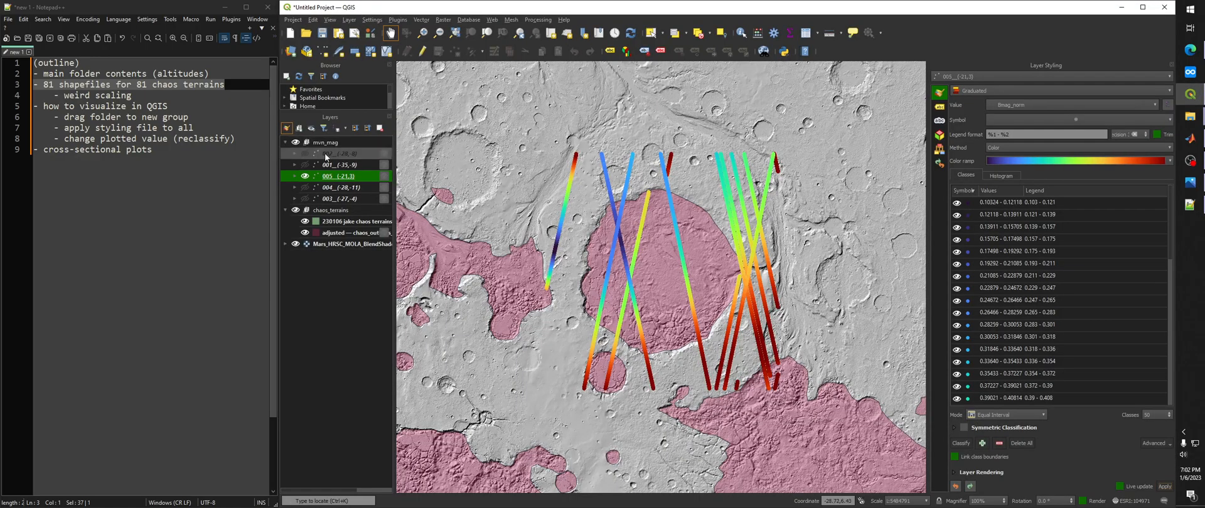
right_click(303, 145)
click(351, 200)
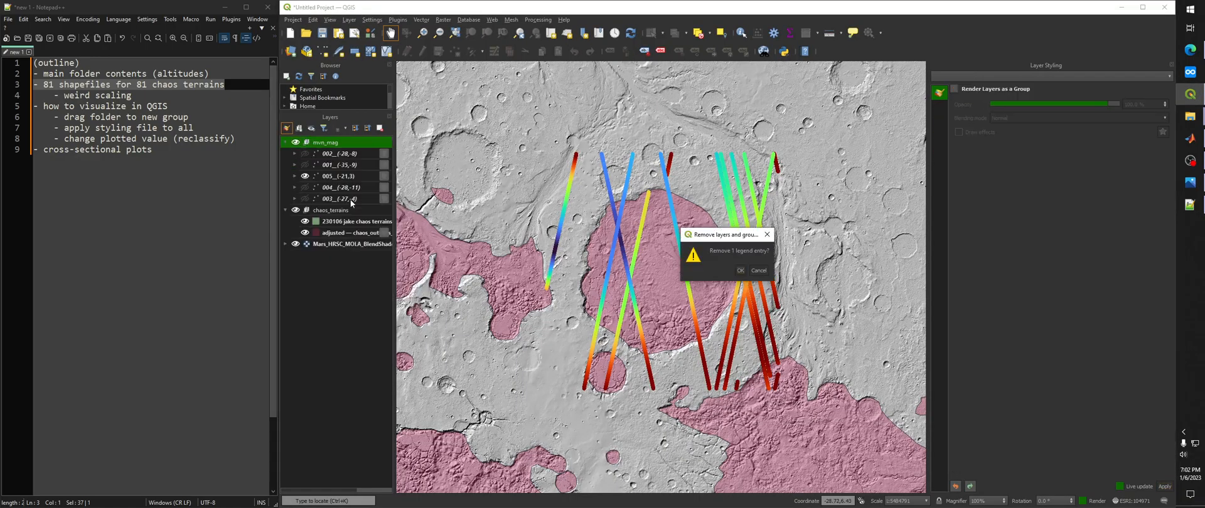
click(740, 270)
Widen the map canvas and examine the chaos terrain outlines across the Mars basemap.
scroll(621, 246, down, 2)
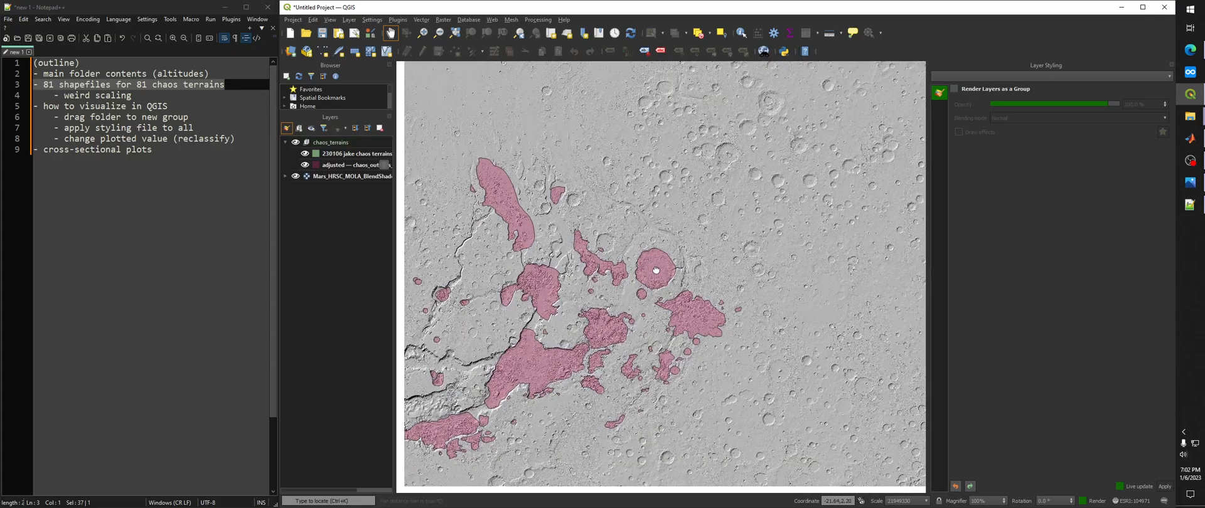
drag(929, 167, 1048, 174)
scroll(659, 234, down, 6)
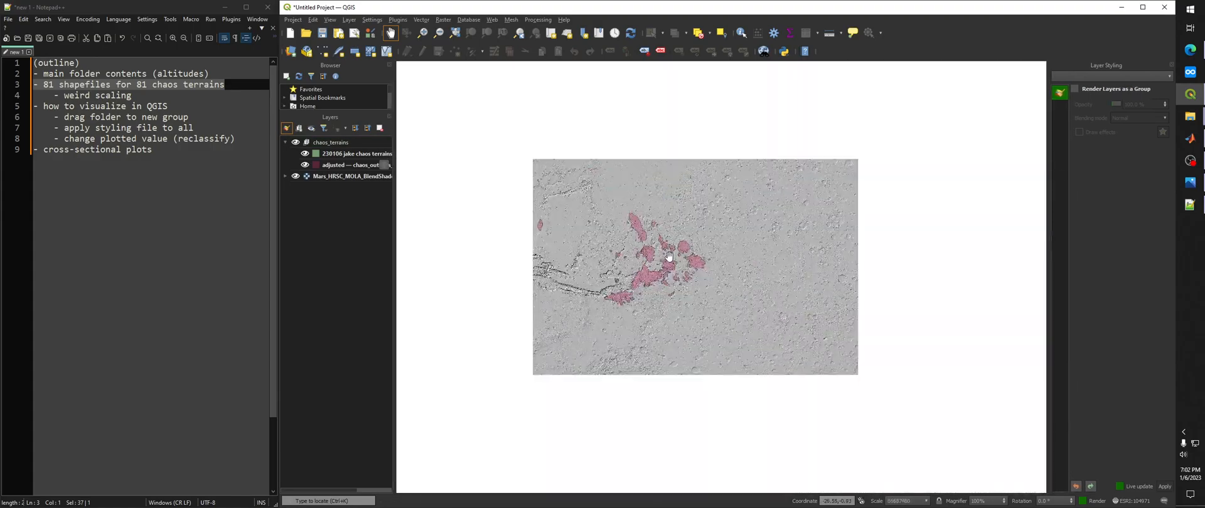
scroll(731, 248, up, 1)
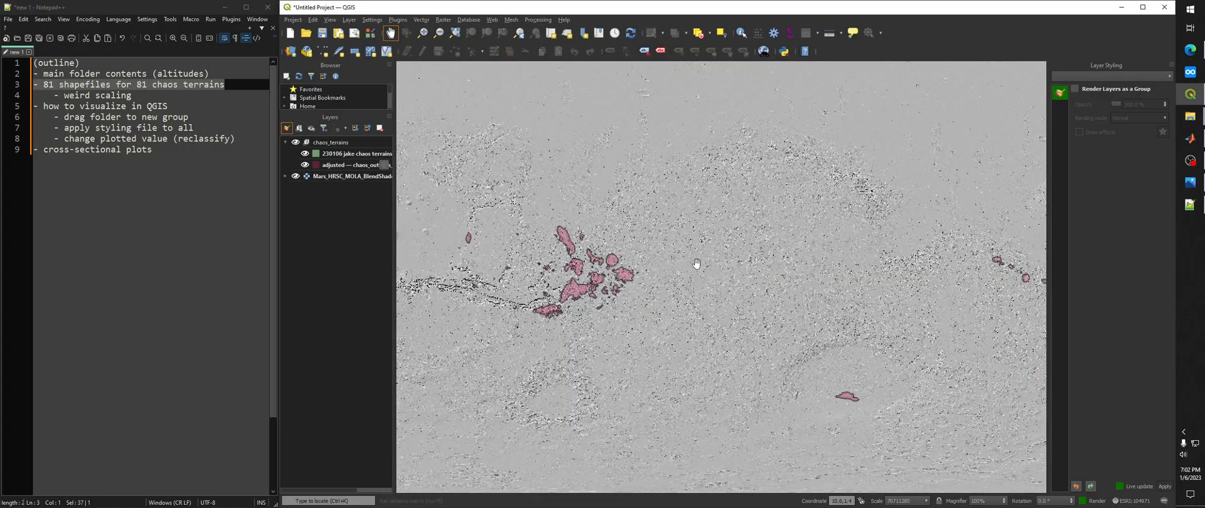
drag(606, 256, 475, 236)
Highlight the "weird scaling" line in the outline and examine the overall extent of the map layers.
drag(140, 100, 59, 95)
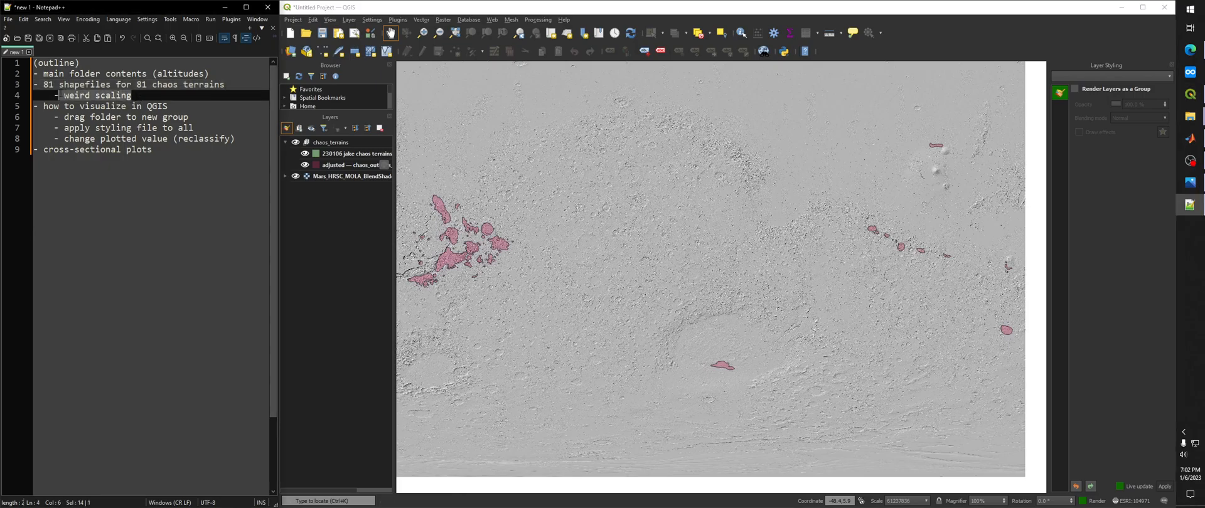
drag(492, 243, 711, 239)
scroll(702, 239, down, 3)
scroll(696, 238, down, 2)
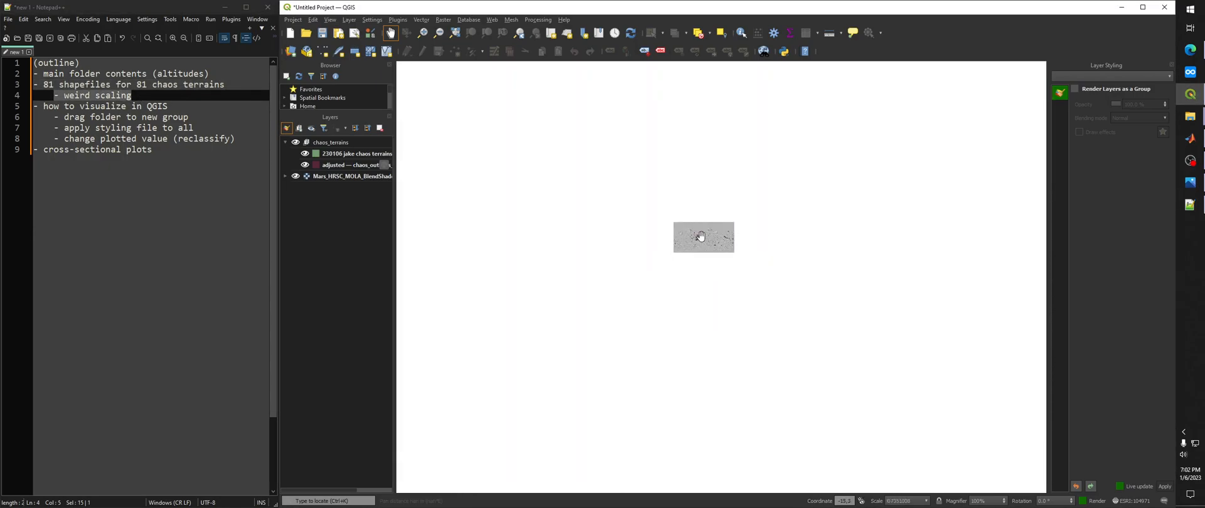
scroll(702, 237, down, 2)
scroll(701, 237, up, 7)
Switch to MATLAB and check the scale factors applied to the chaos outline X and Y coordinates in the script.
click(1191, 138)
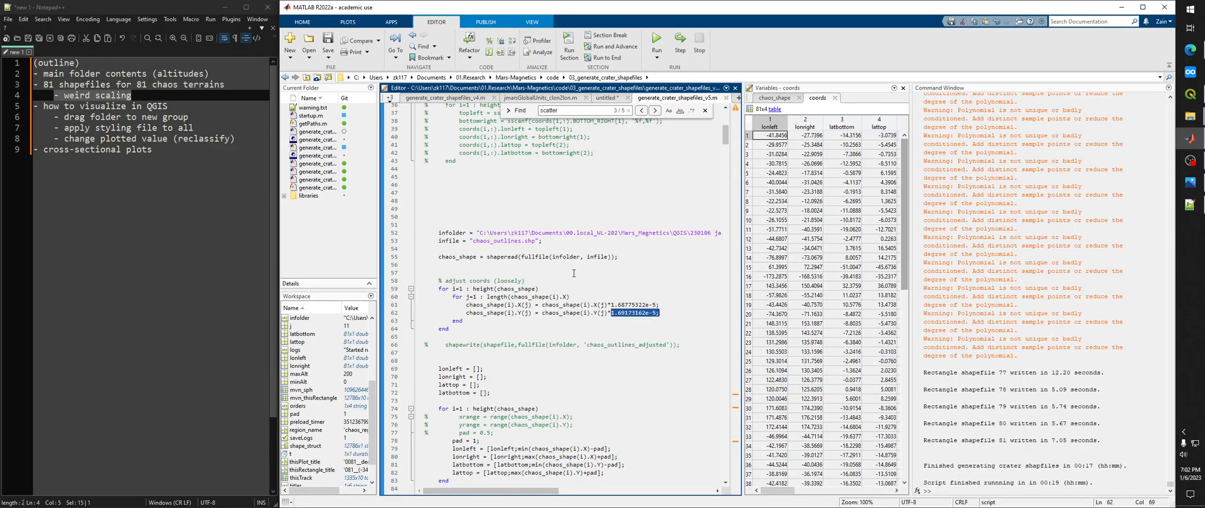
click(618, 312)
drag(613, 305, 657, 306)
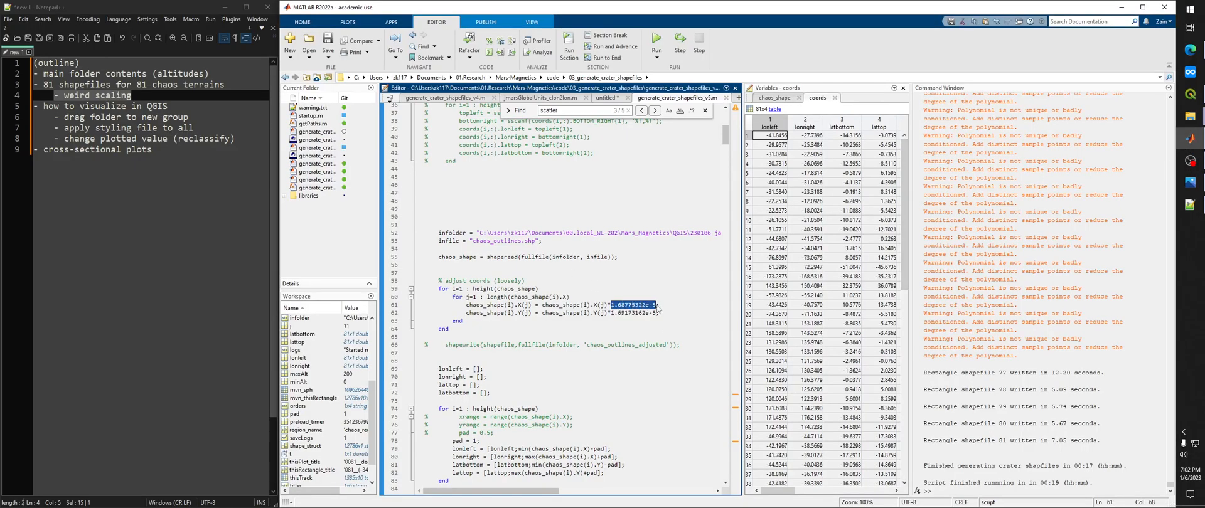
click(1121, 7)
Copy the coordinate at the northern edge of the large chaos terrain southeast of the round one, using map CRS ESRI:104971.
scroll(700, 237, up, 4)
scroll(700, 237, up, 3)
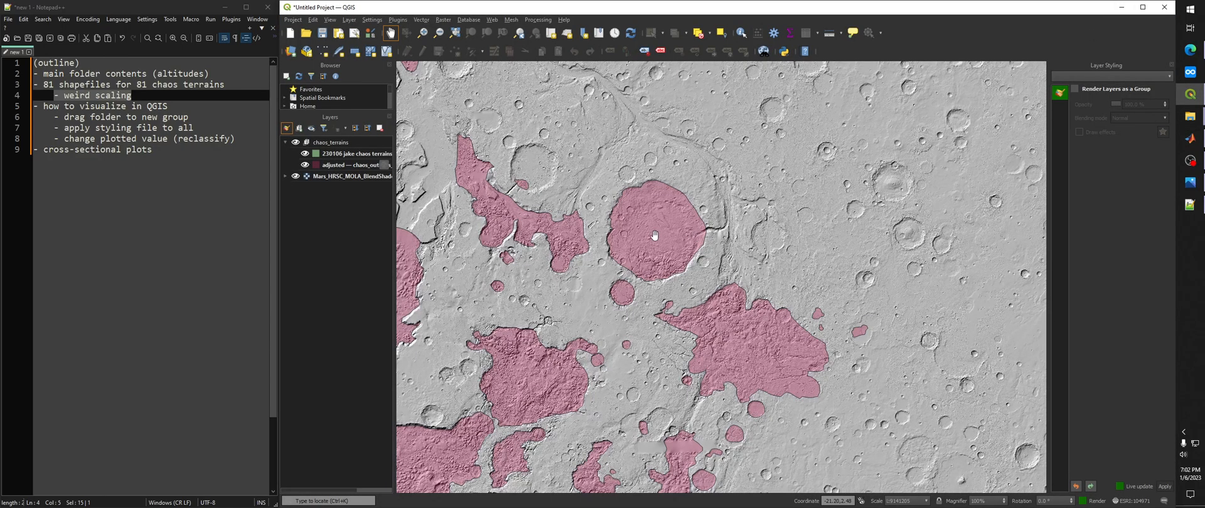
scroll(685, 240, down, 4)
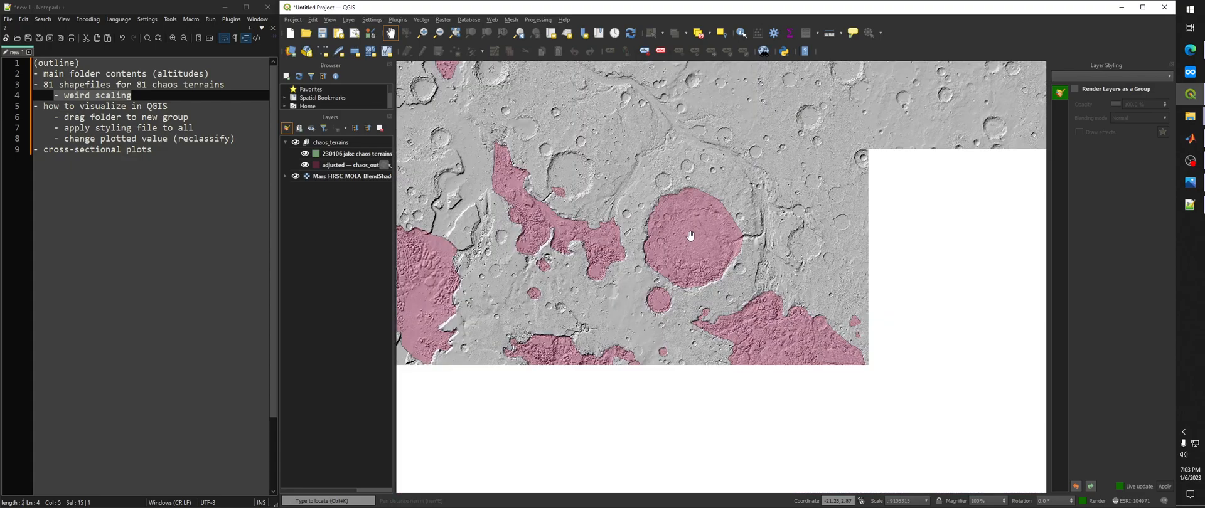
right_click(625, 177)
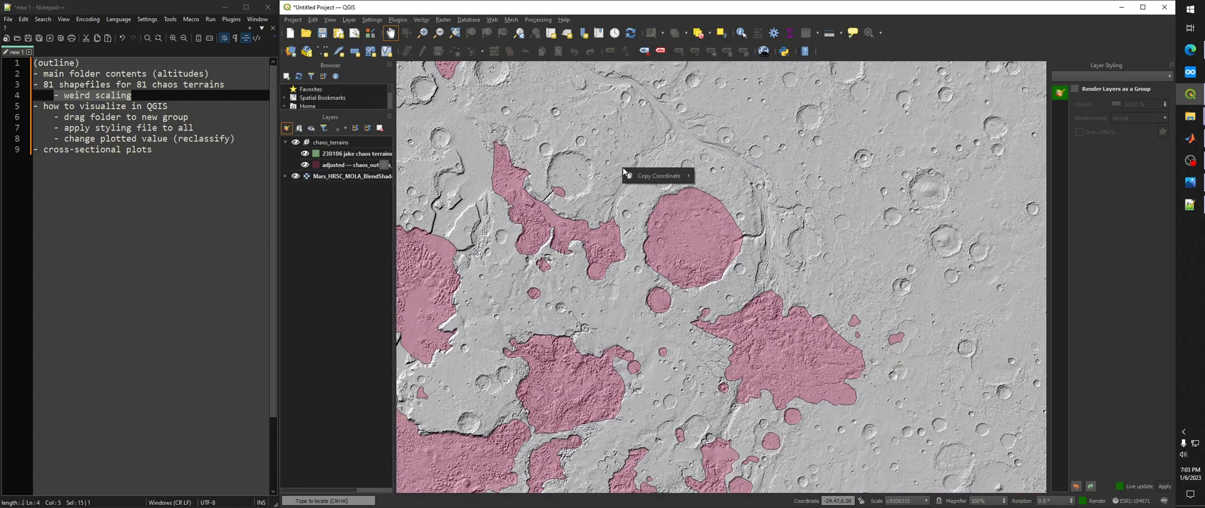
right_click(771, 299)
mouse_move(805, 302)
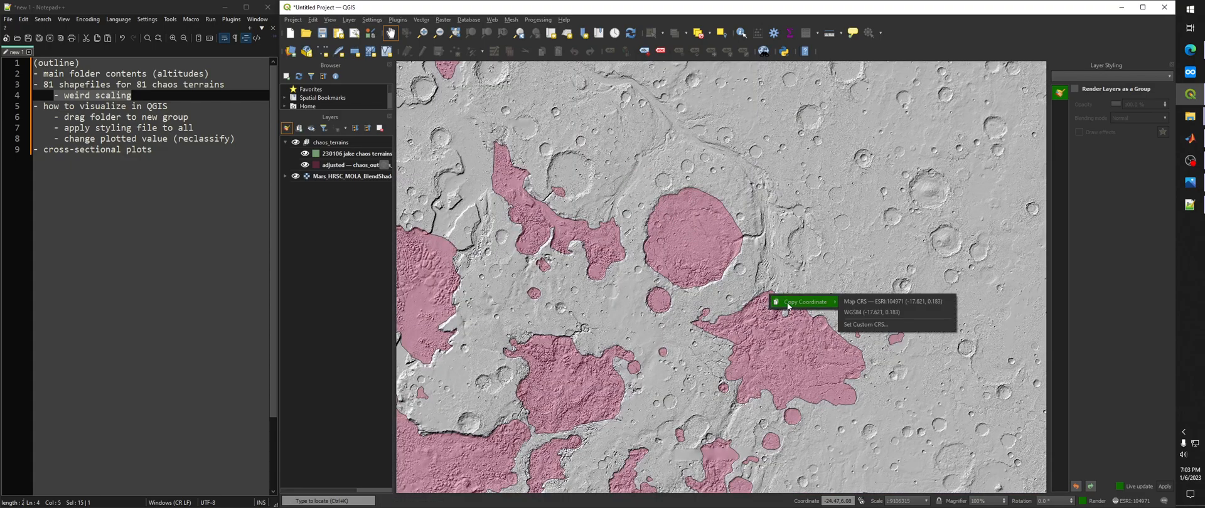
click(866, 302)
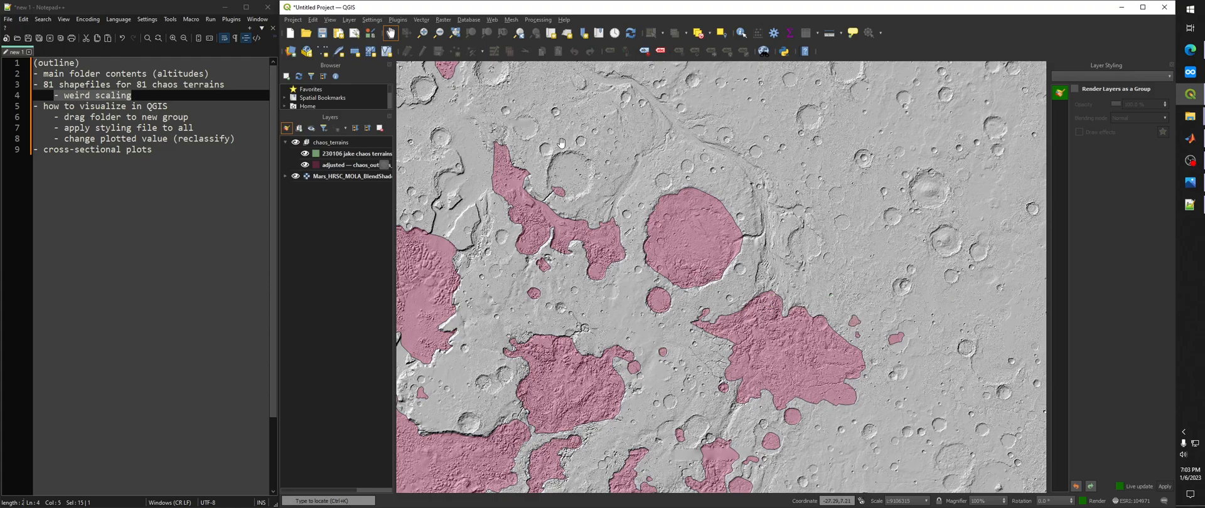
Highlight the "how to visualize in QGIS" line, and select the first few numbered terrain folders in chaos_regions_alt=[0,170].
drag(188, 105, 33, 106)
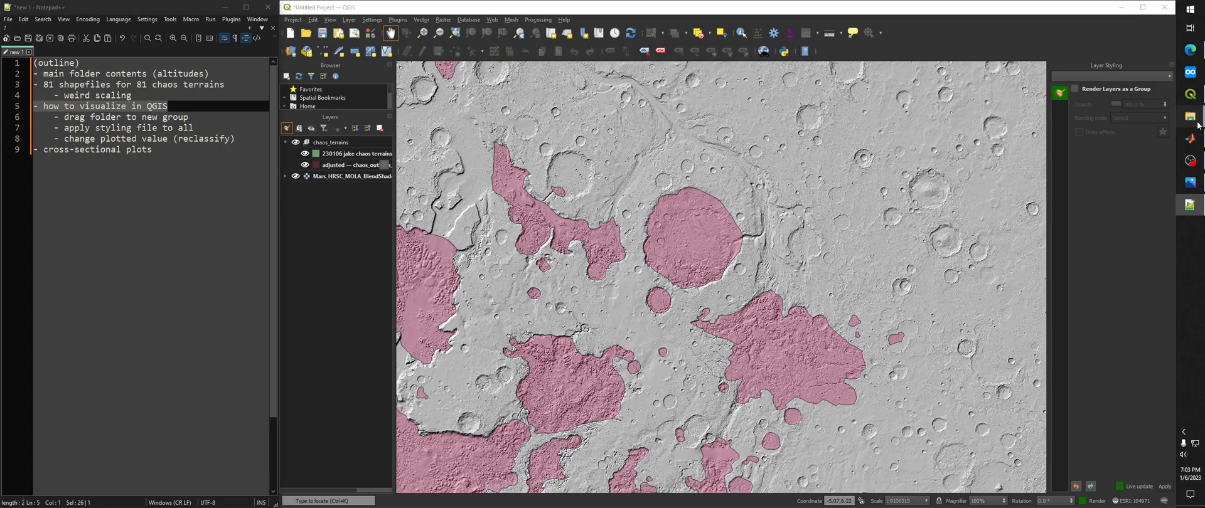
mouse_move(1198, 125)
click(1135, 120)
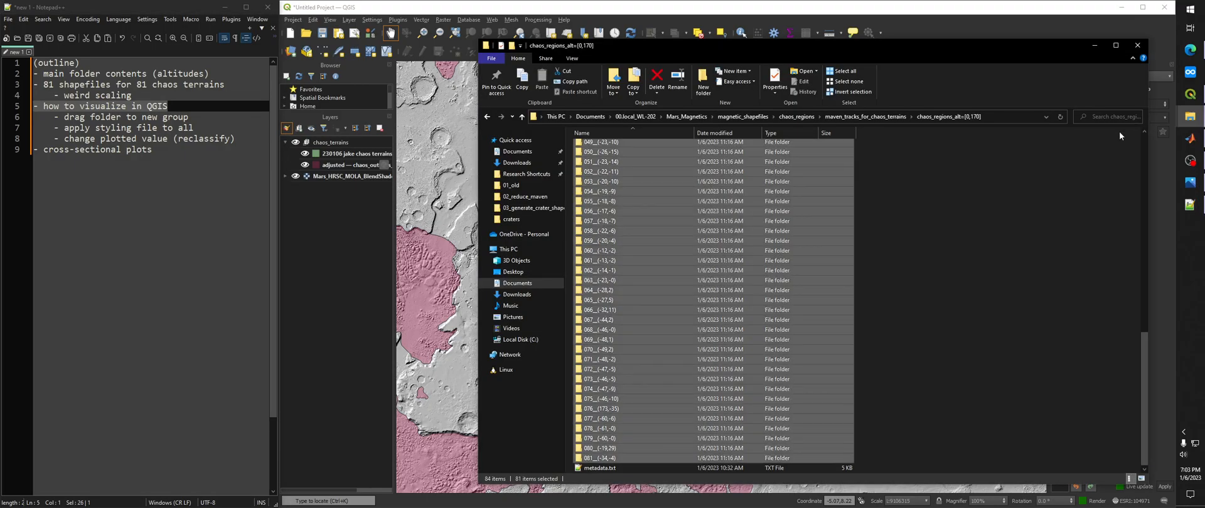
scroll(877, 210, up, 15)
click(872, 171)
drag(870, 169, 819, 205)
click(872, 194)
Add a layer group named mvn_mag above all other layers in QGIS and collapse the chaos_terrains group.
right_click(334, 212)
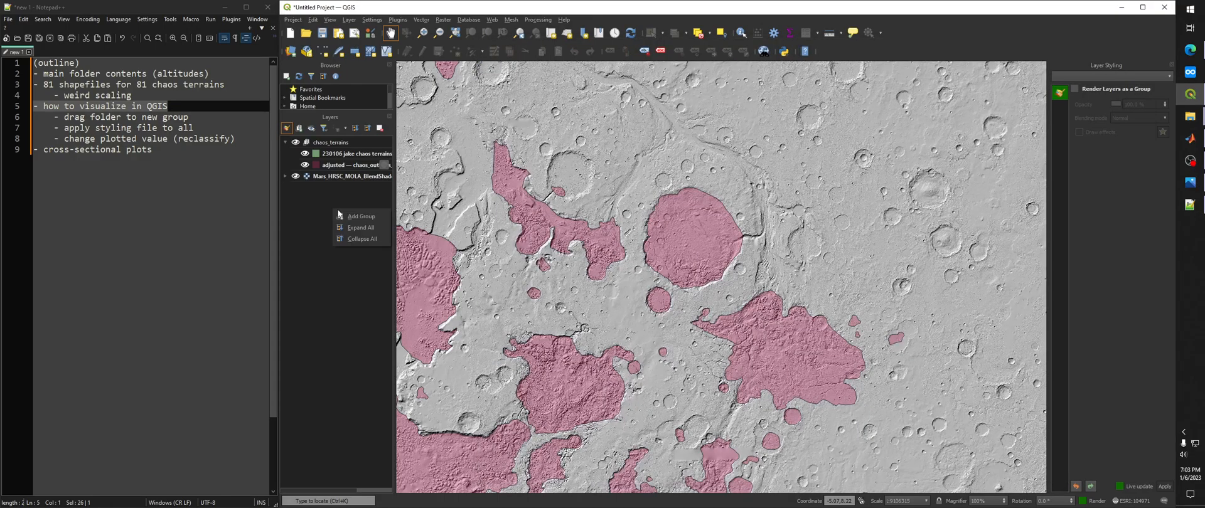
text(mvn_mag)
key(Return)
drag(360, 190, 354, 137)
click(286, 154)
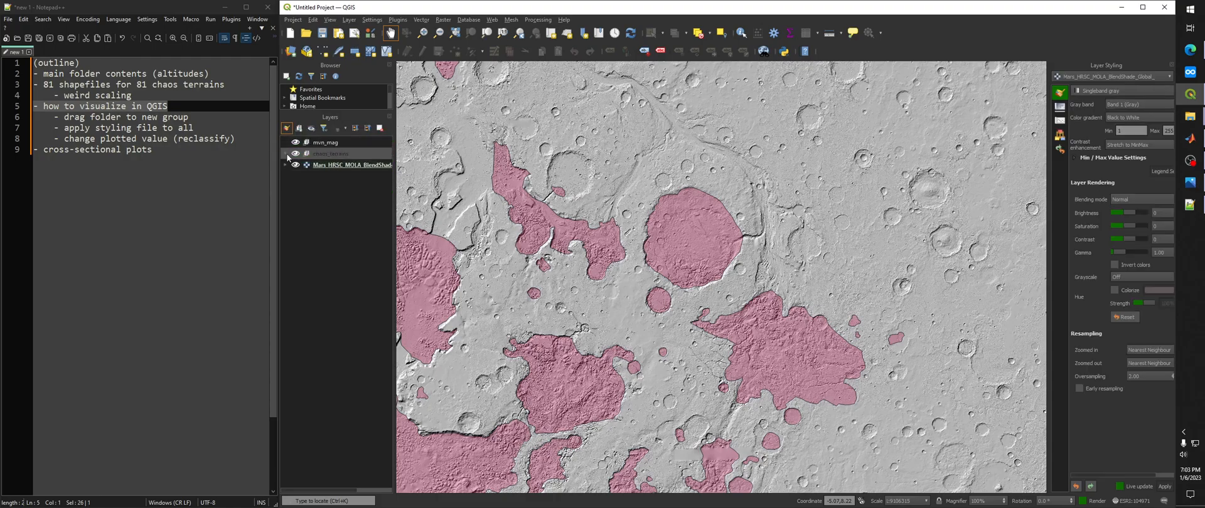
Load terrain folders 001 to 005 from chaos_regions_alt=[0,170] into QGIS as layers, and check the files inside folder 001__(-35,-9).
mouse_move(1191, 119)
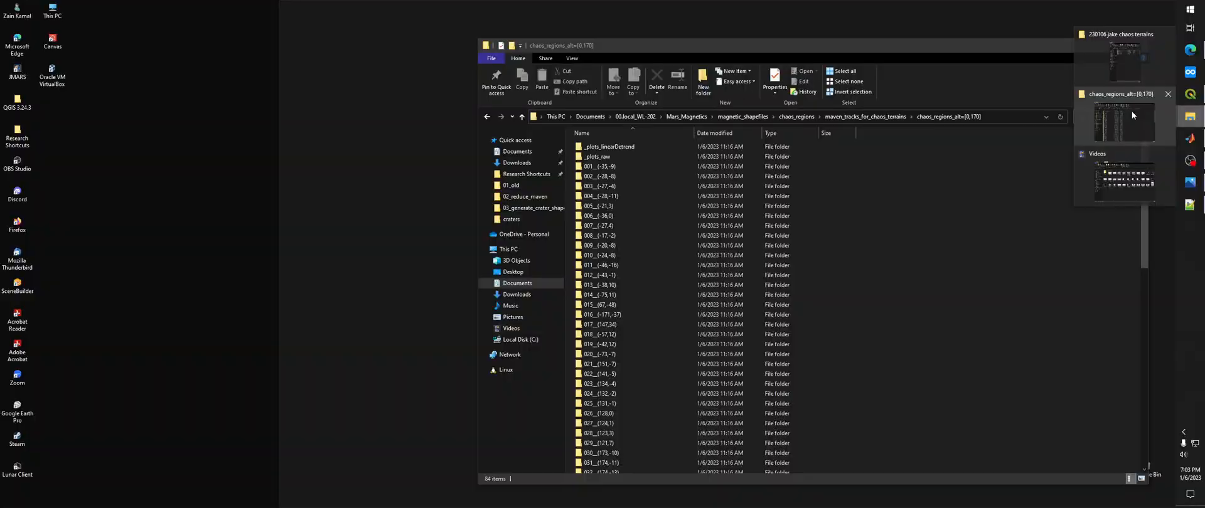
click(1132, 115)
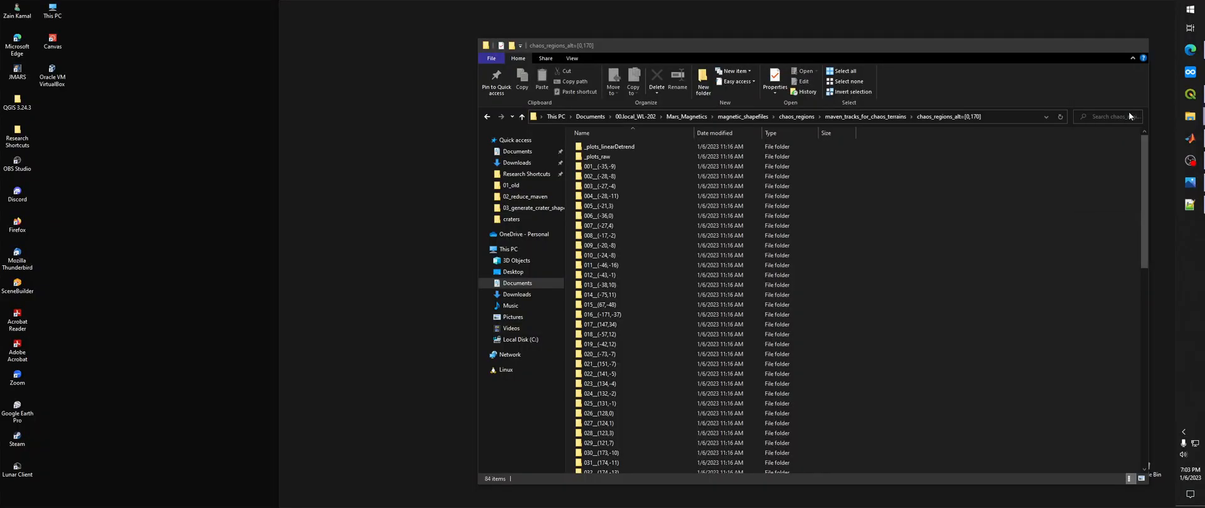
drag(883, 164, 816, 209)
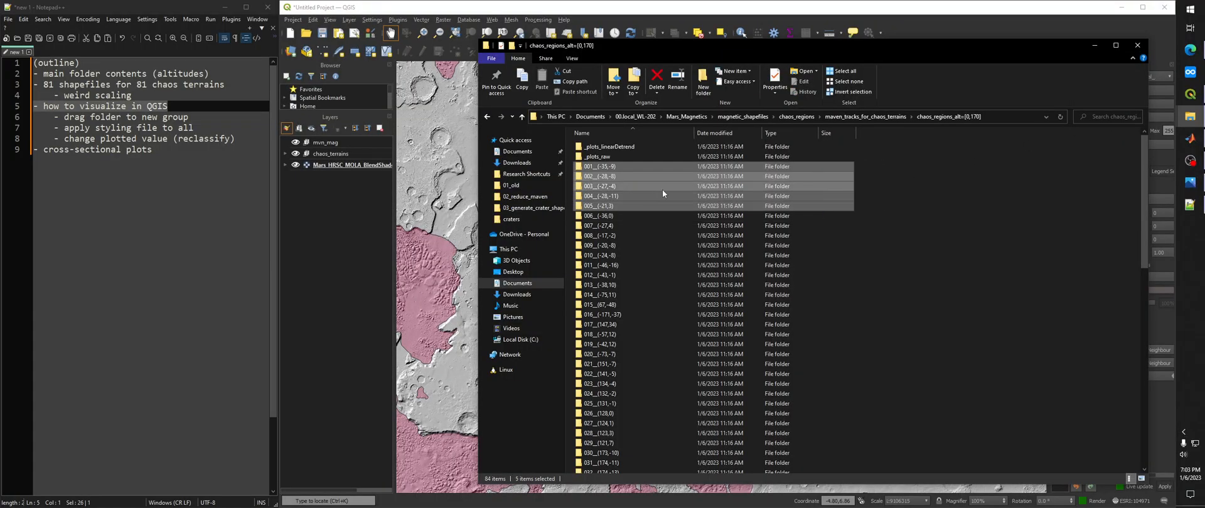
drag(679, 194, 360, 209)
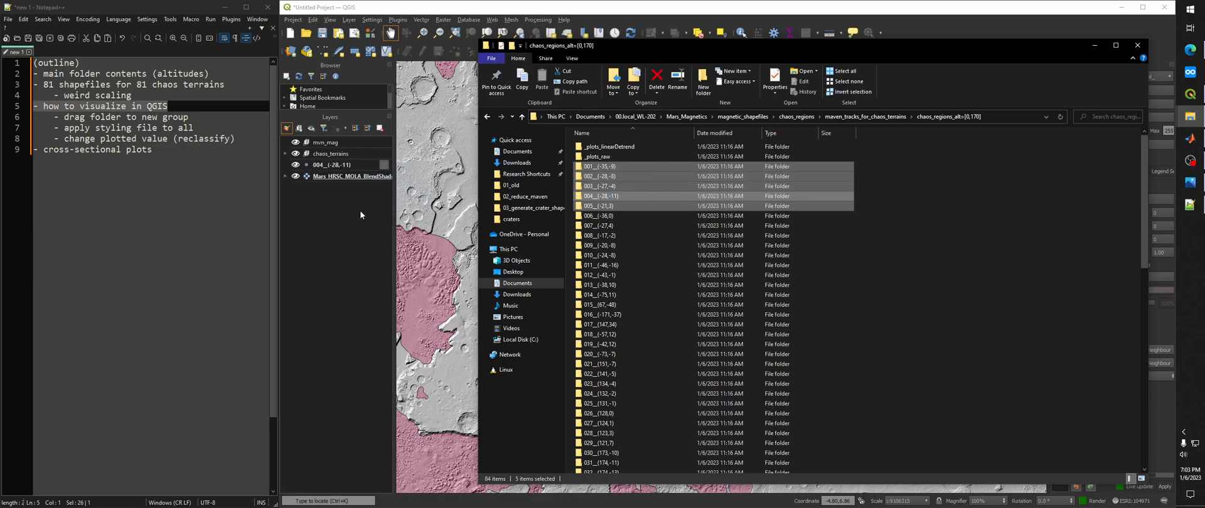
double_click(654, 166)
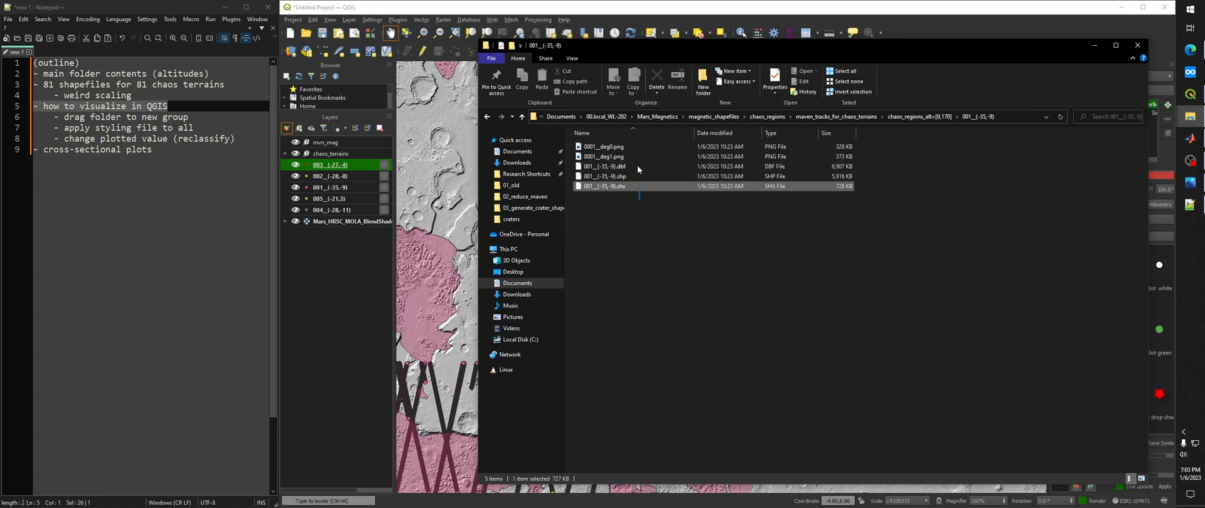
click(898, 116)
Move the five newly loaded track layers into the mvn_mag group and expand the group to list them.
click(459, 237)
click(331, 211)
shift+click(337, 167)
drag(346, 181, 345, 142)
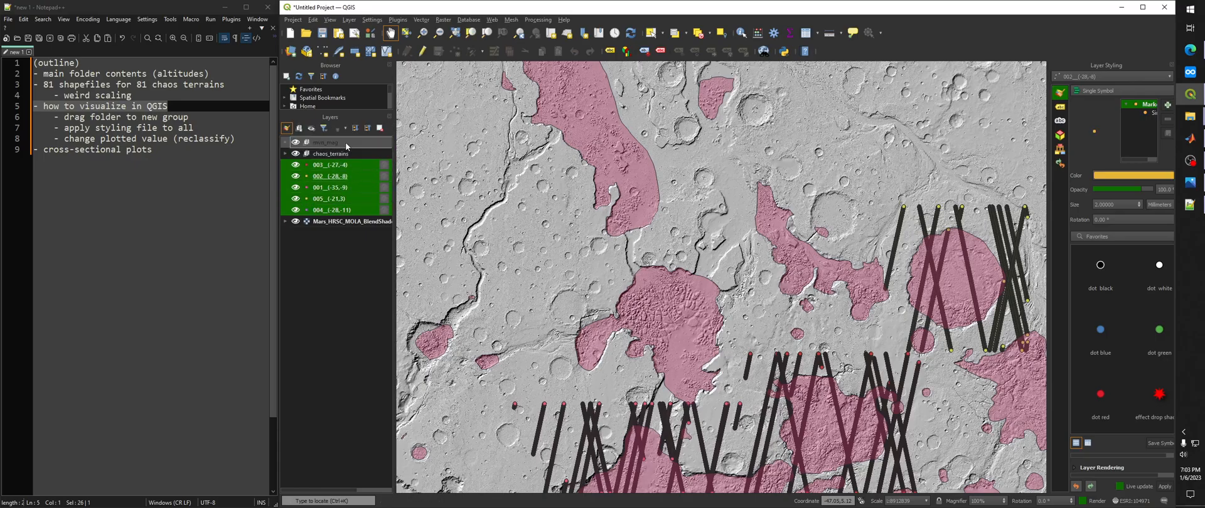
drag(788, 295, 750, 143)
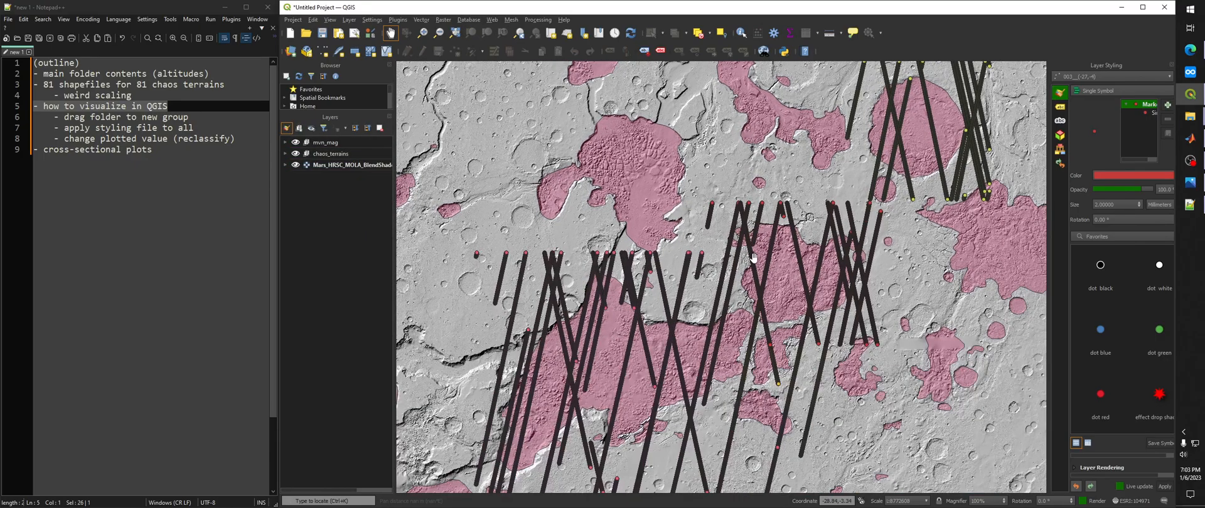
drag(740, 271, 759, 181)
click(286, 144)
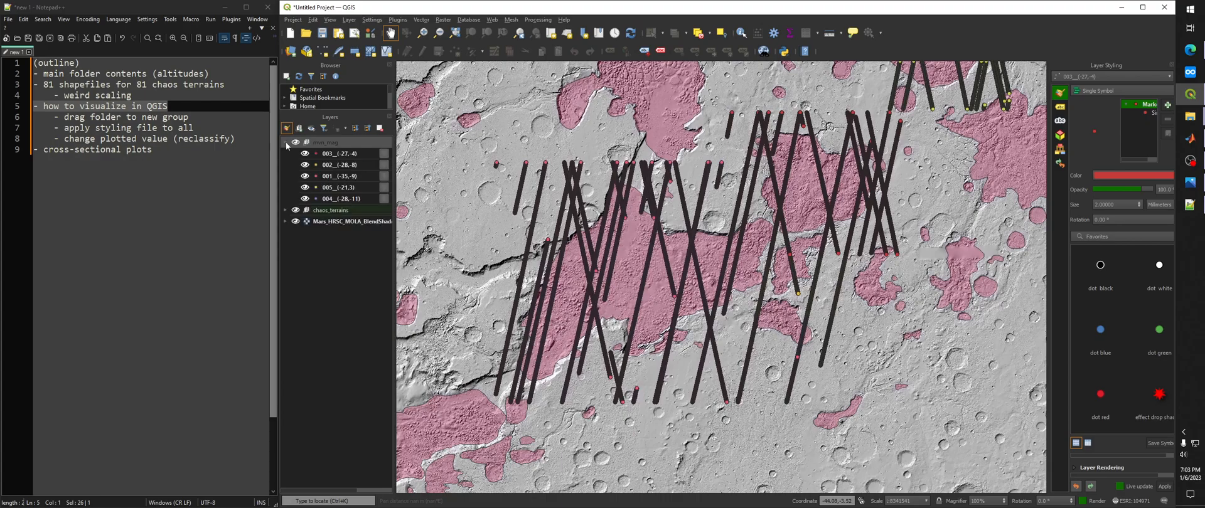
Highlight the "apply styling file to all" outline line, and load QGIS_Track_Layer_Style.qml into the symbology of layer 001__(-35,-9).
click(198, 121)
drag(199, 128, 34, 128)
right_click(344, 176)
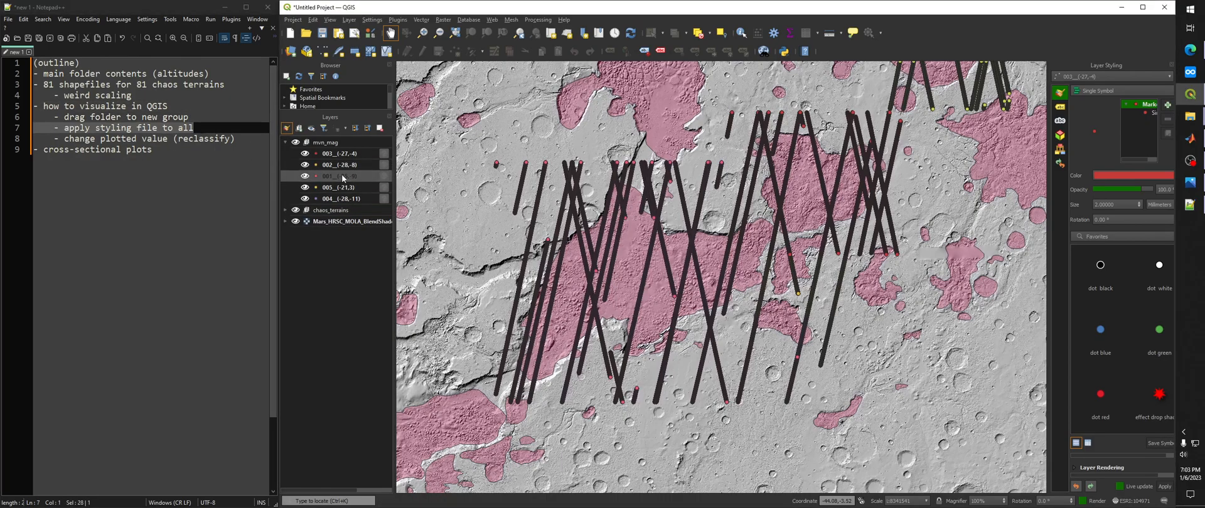
click(390, 414)
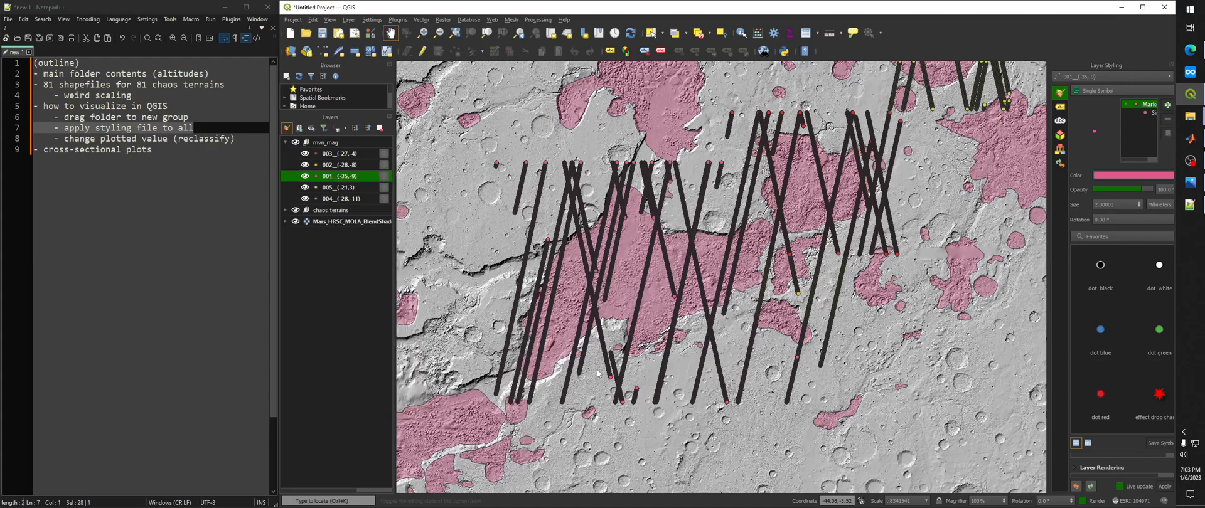
click(440, 442)
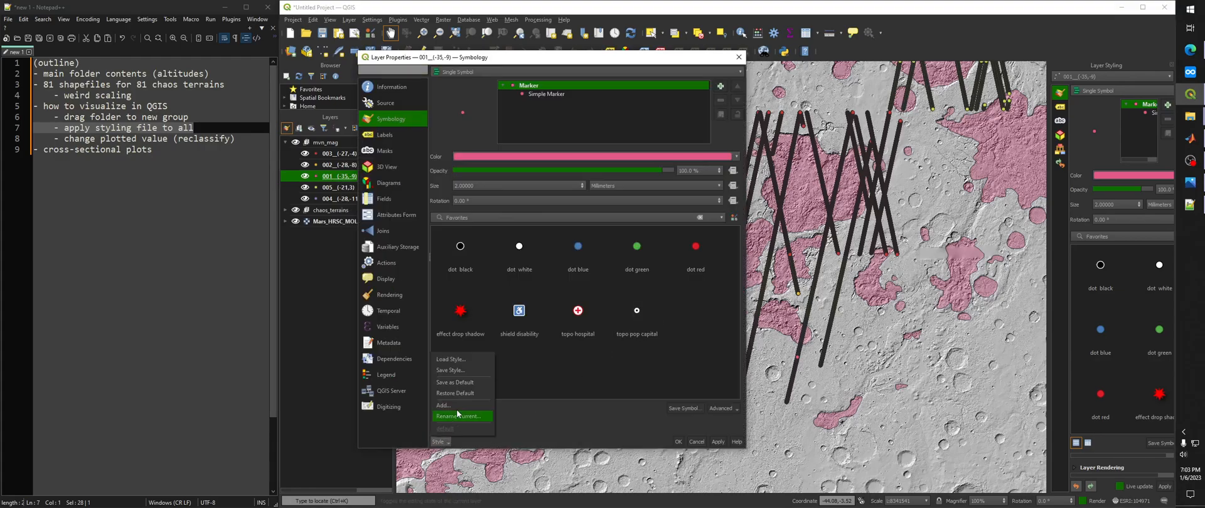
click(461, 370)
click(689, 150)
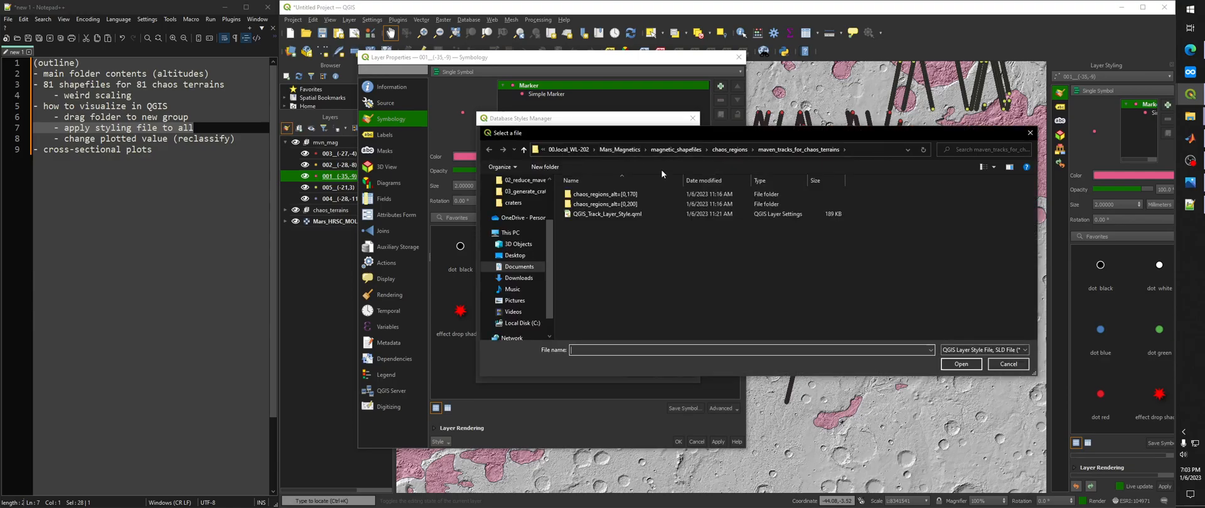
double_click(623, 218)
click(641, 373)
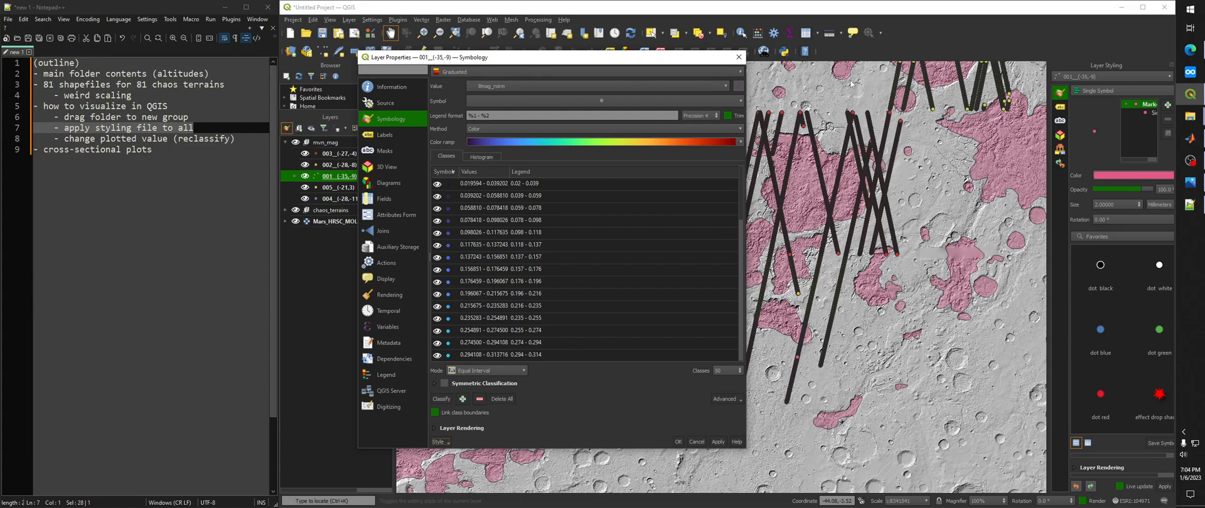
Look through the graduated Bmag_norm classes of the loaded style and apply it to layer 001__(-35,-9).
scroll(528, 251, down, 12)
scroll(541, 285, up, 12)
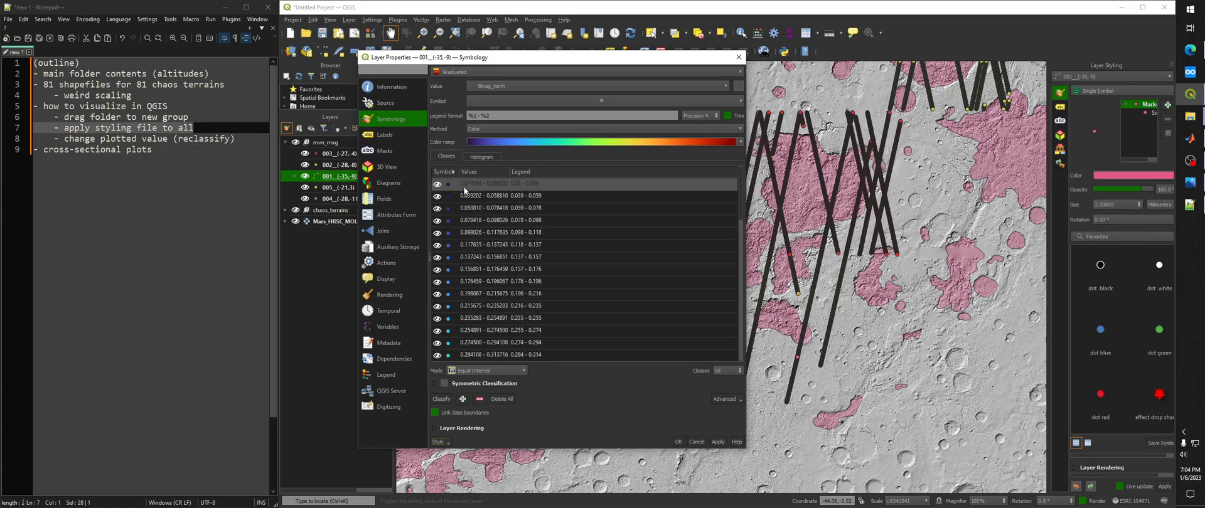
scroll(463, 186, down, 12)
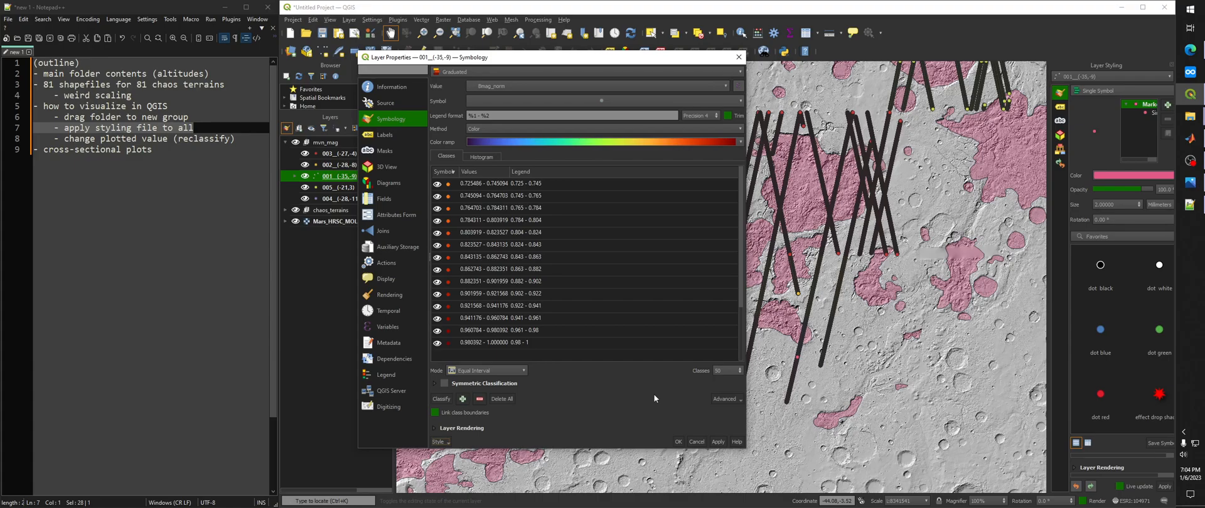
click(719, 442)
click(679, 442)
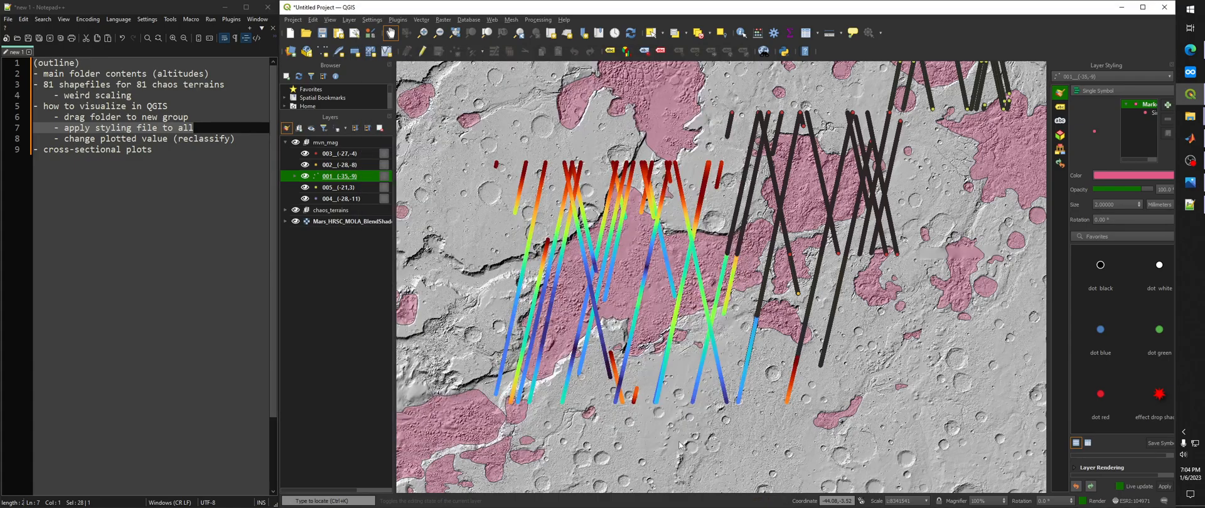
Hide track layers 002 to 005 so that only the styled 001__(-35,-9) tracks are drawn on the map.
click(305, 187)
click(305, 164)
click(304, 153)
drag(721, 297, 758, 272)
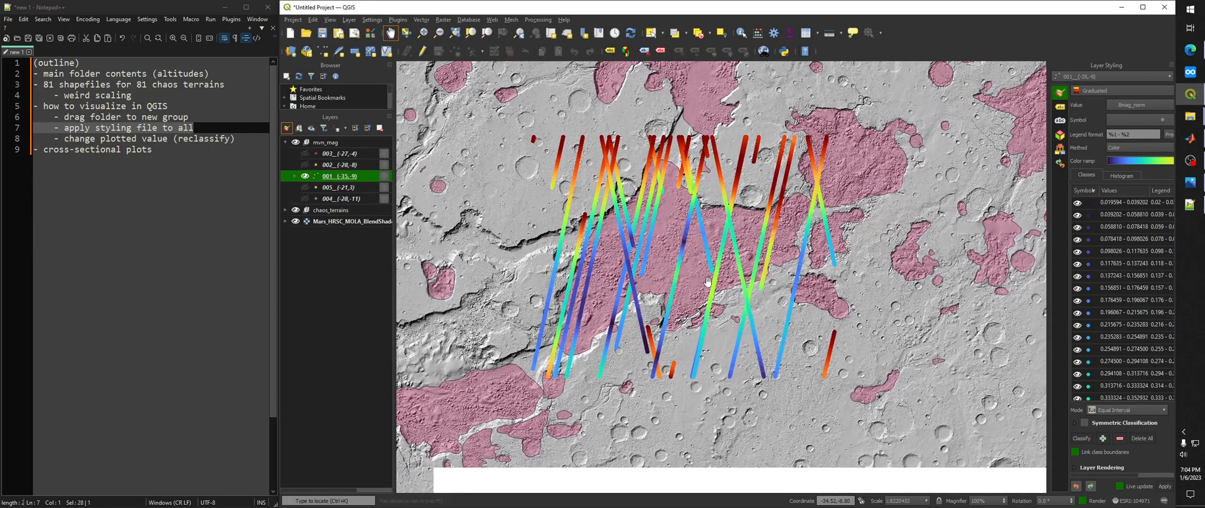
Copy all style categories from layer 001__(-35,-9) and paste the style onto all five track layers in mvn_mag.
right_click(335, 178)
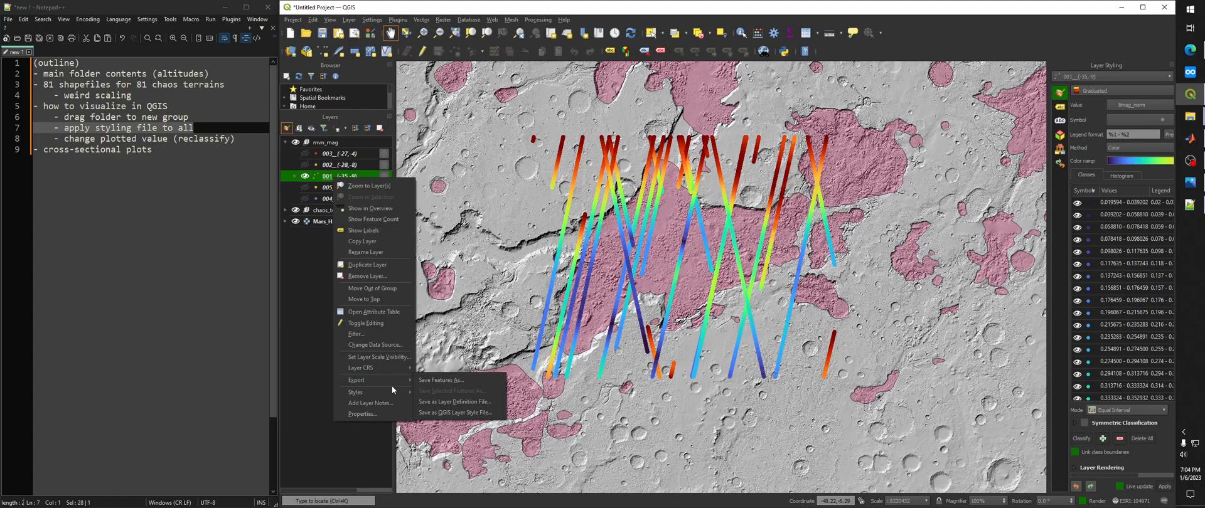
mouse_move(394, 392)
mouse_move(439, 393)
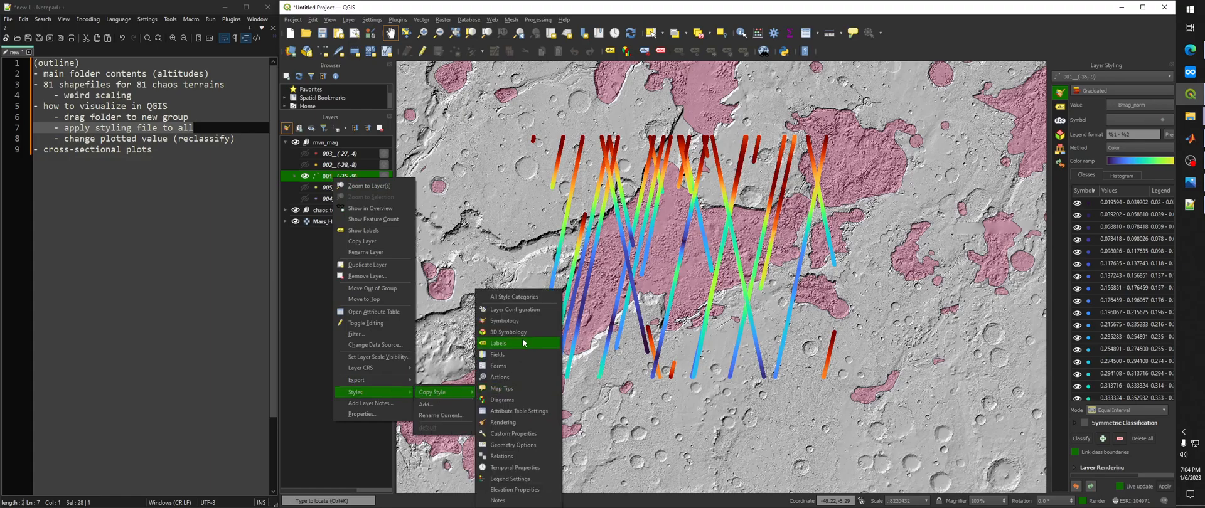
click(514, 296)
click(339, 154)
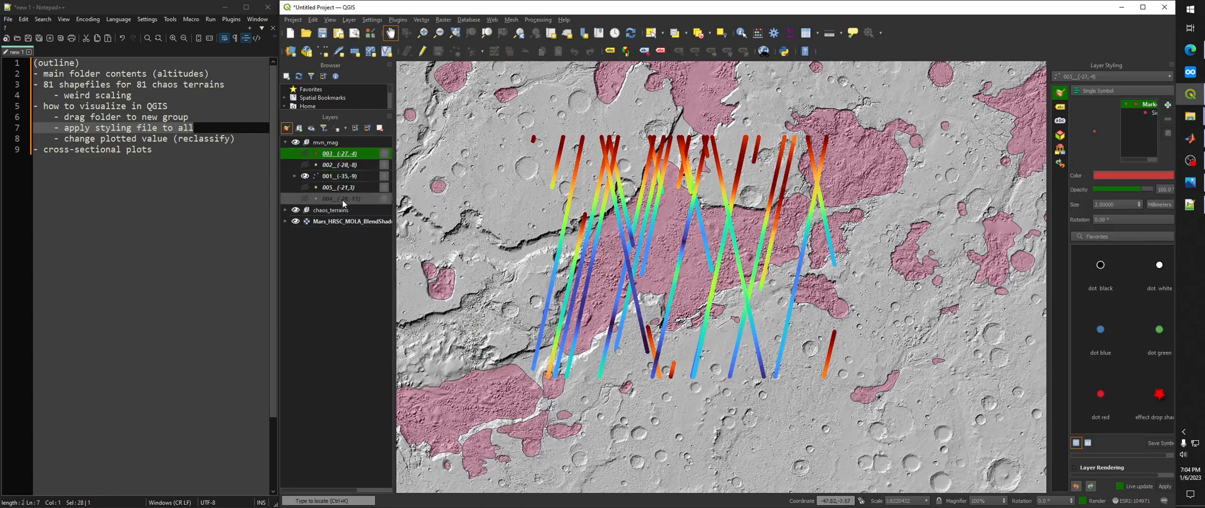
shift+click(343, 199)
right_click(335, 177)
click(391, 420)
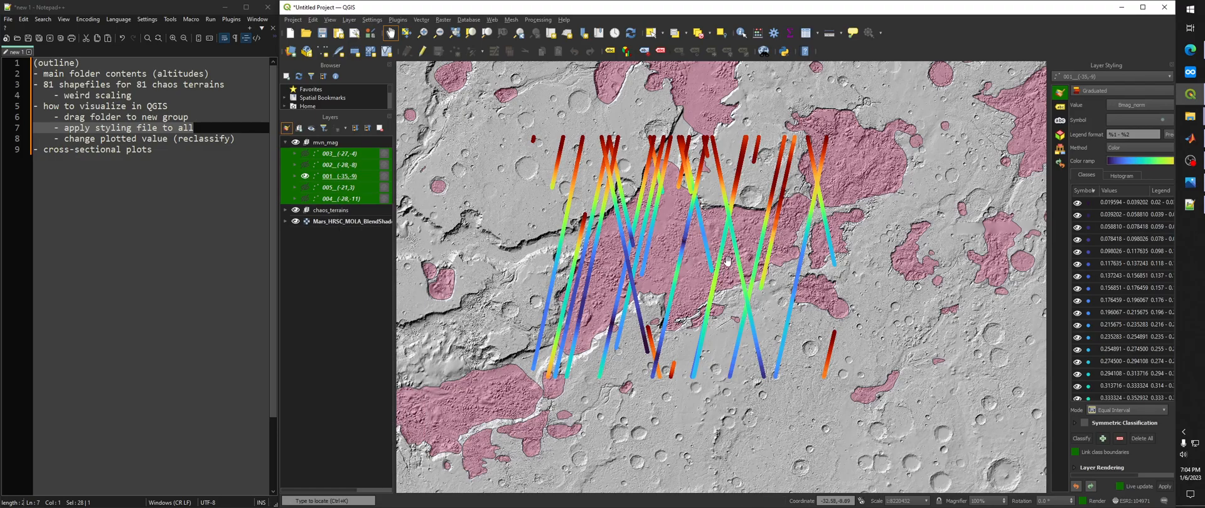
Highlight the "change plotted value (reclassify)" outline line, and widen the Layer Styling area for layer 001__(-35,-9).
click(175, 131)
drag(235, 139, 56, 139)
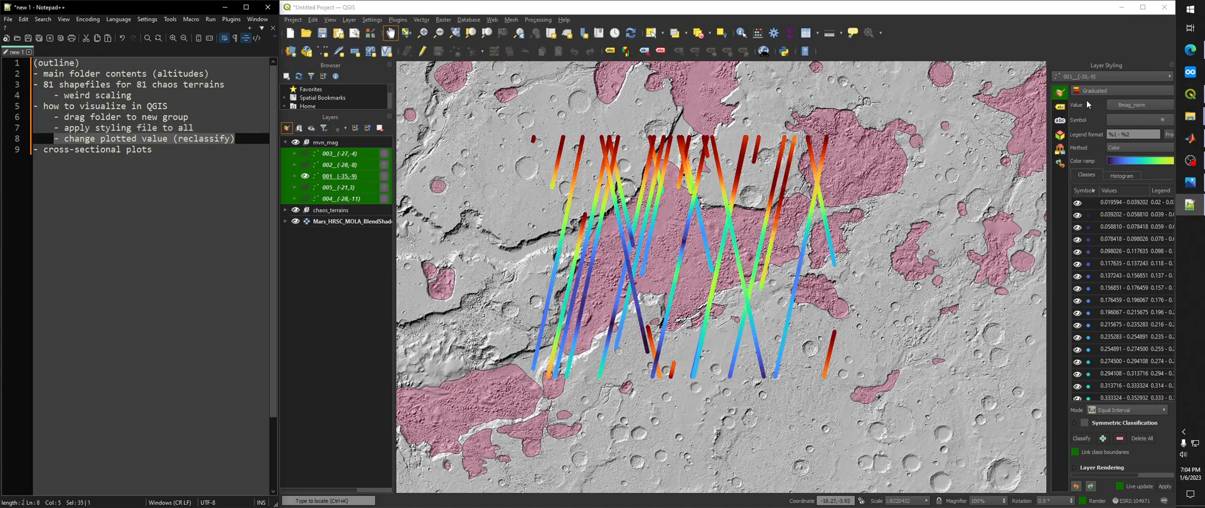
drag(1048, 134, 972, 133)
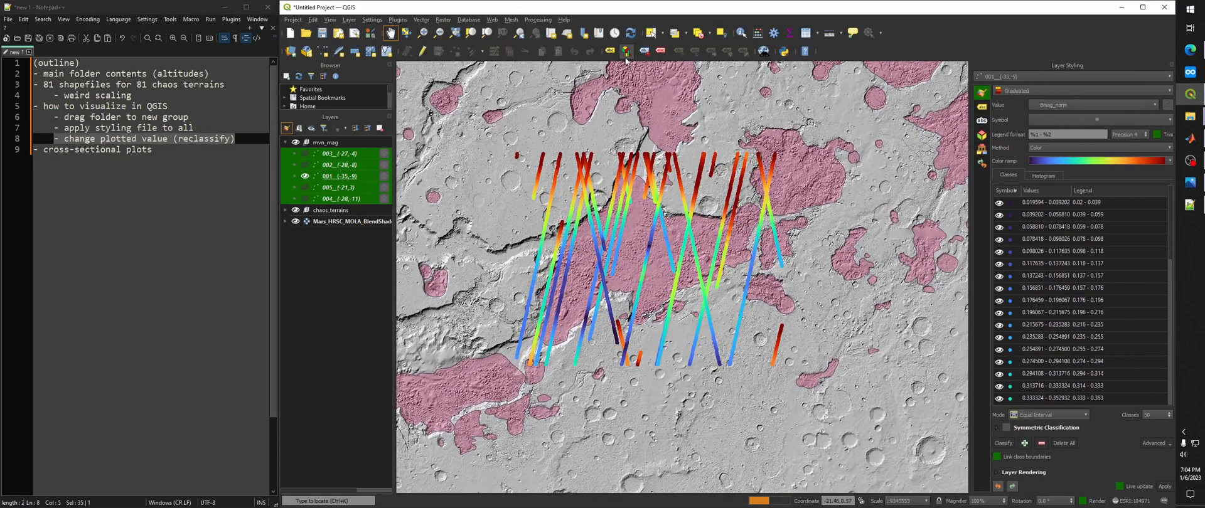
click(627, 51)
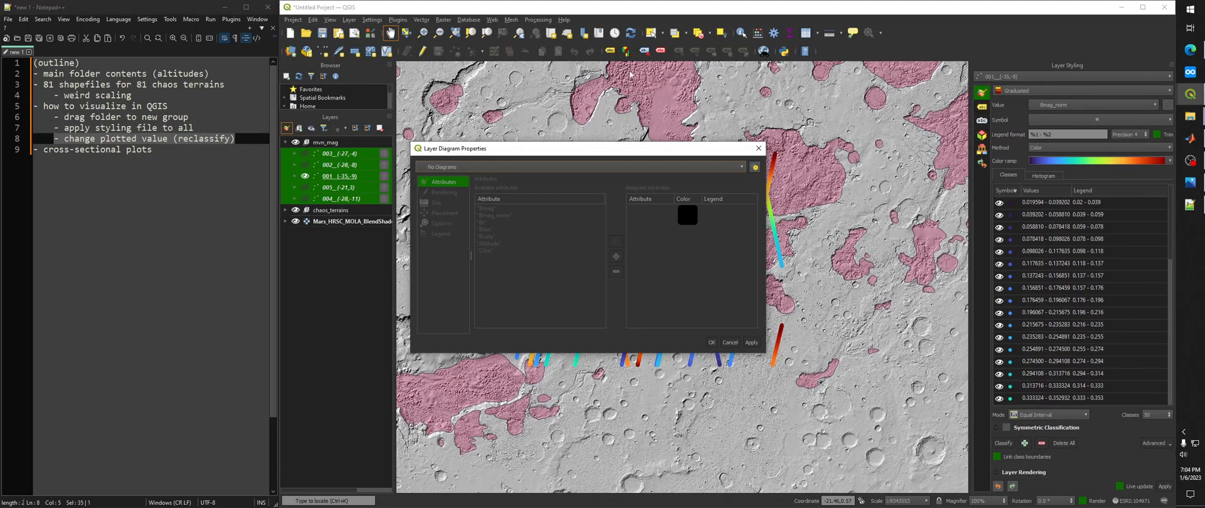
click(758, 148)
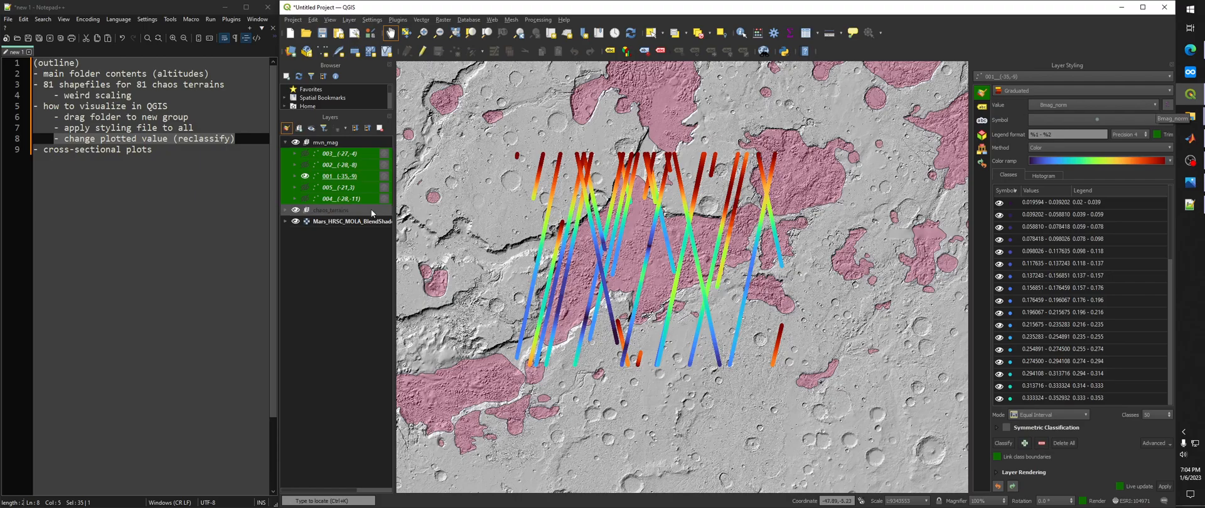
Change the plotted value of layer 001__(-35,-9) to Br, reclassify it, and look through the new class ranges.
click(1156, 106)
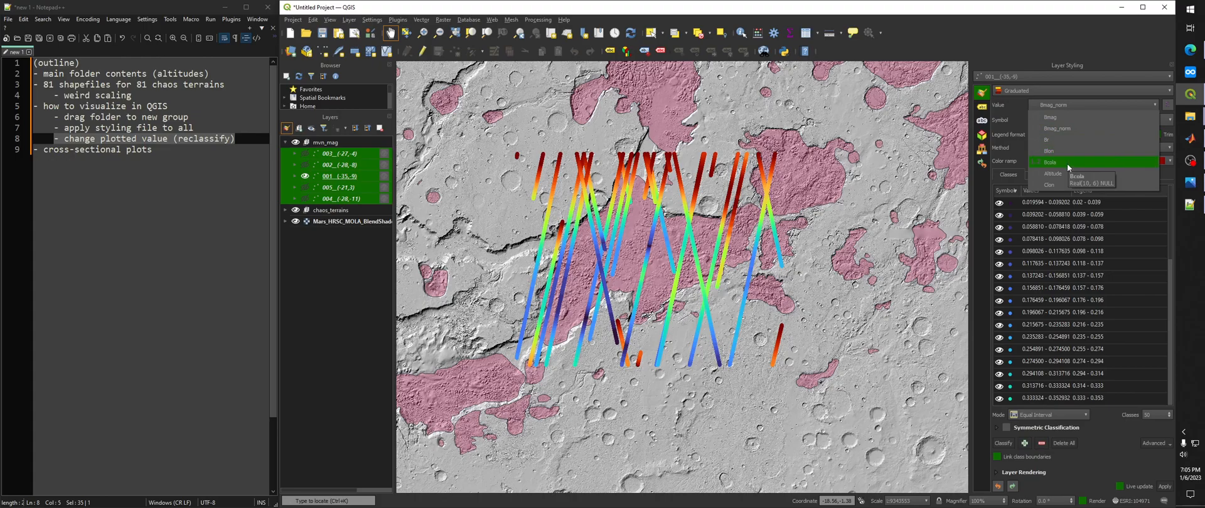
click(1069, 142)
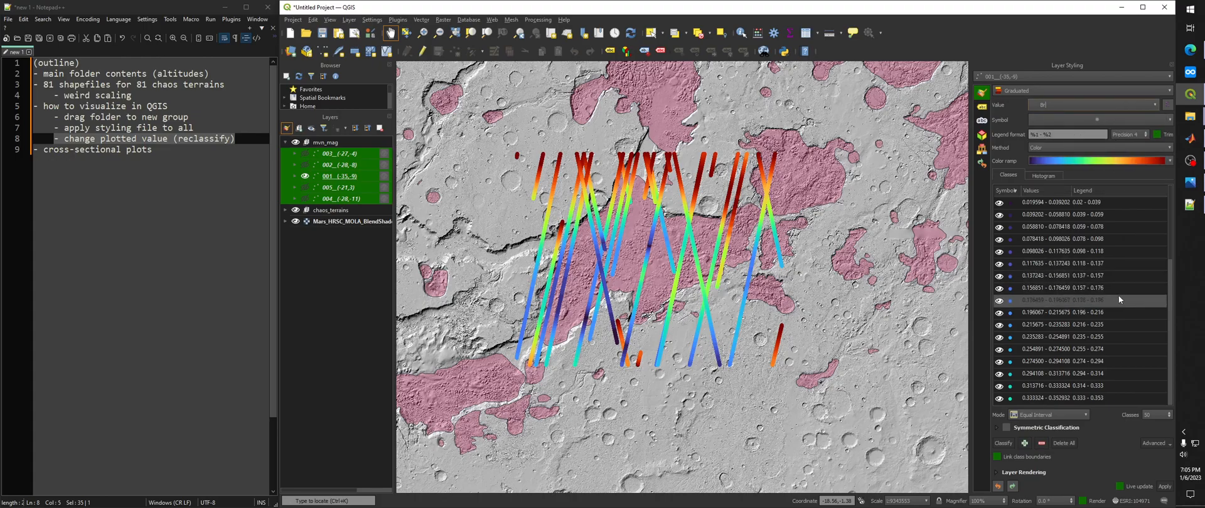
click(1008, 444)
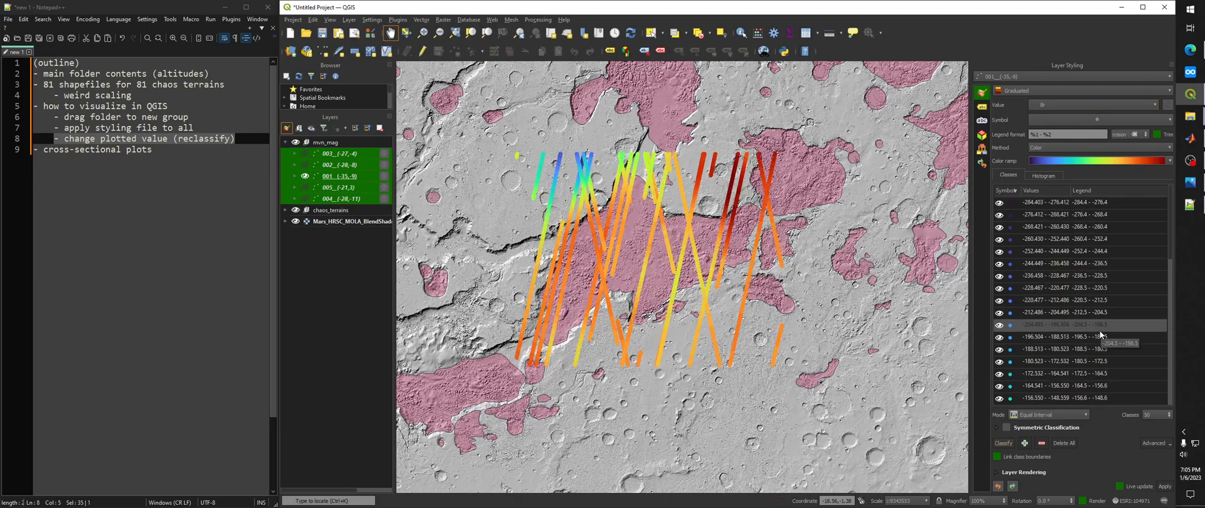
scroll(1092, 289, down, 5)
scroll(1082, 293, up, 5)
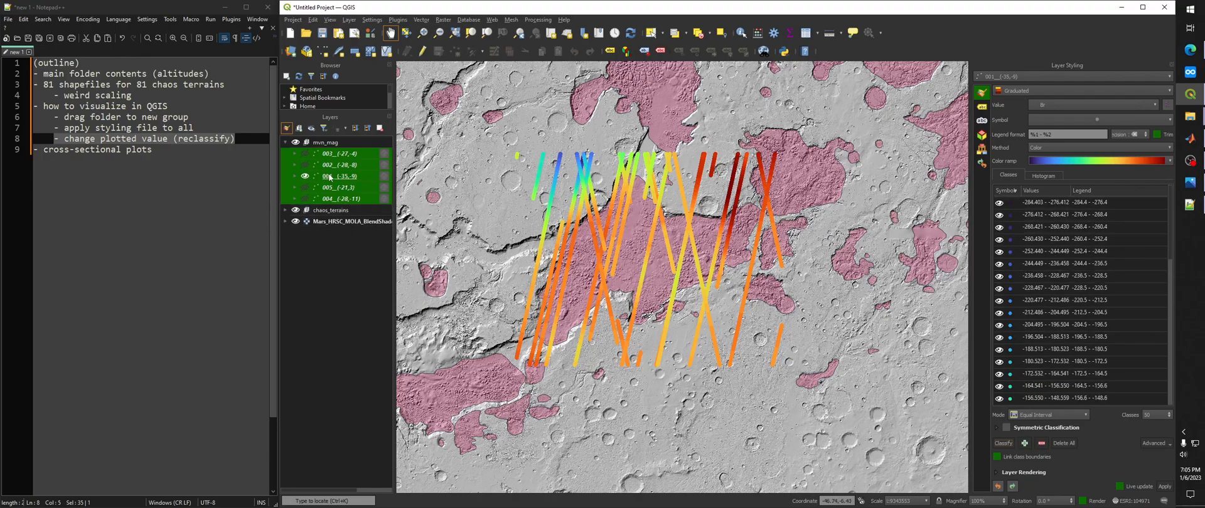
Hide layer 001__(-35,-9), and show and select layer 002__(-28,-8) with its tracks in close view.
click(305, 176)
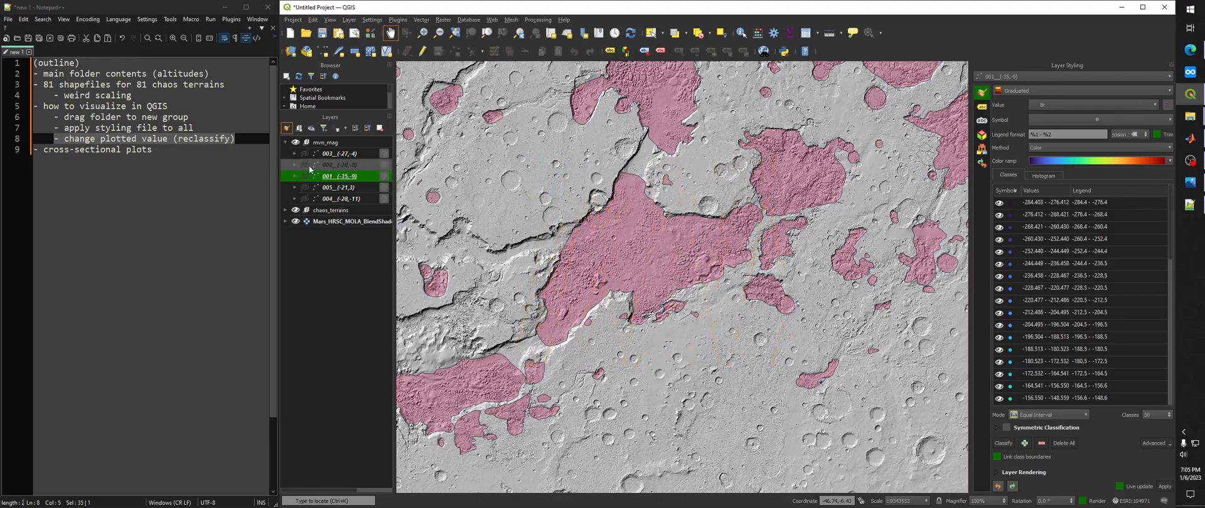
click(305, 164)
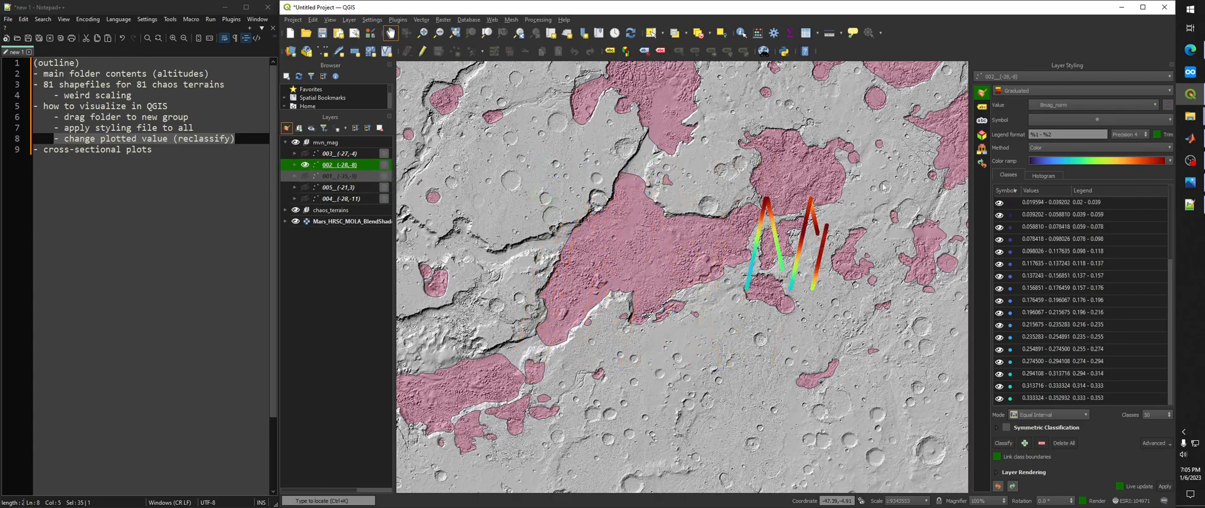
key(Down)
key(Up)
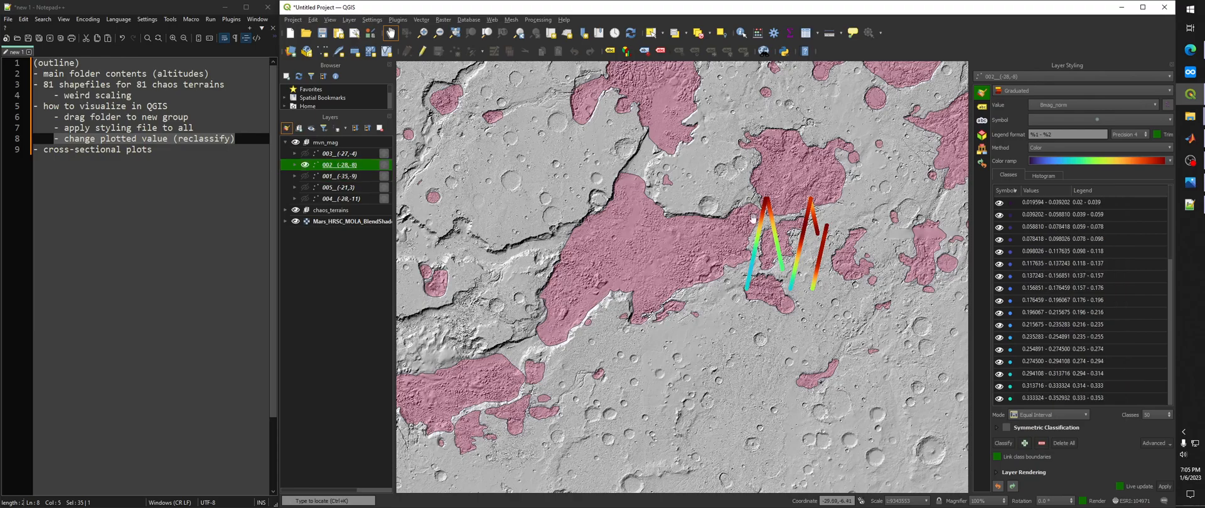
drag(818, 247, 722, 268)
scroll(721, 269, up, 1)
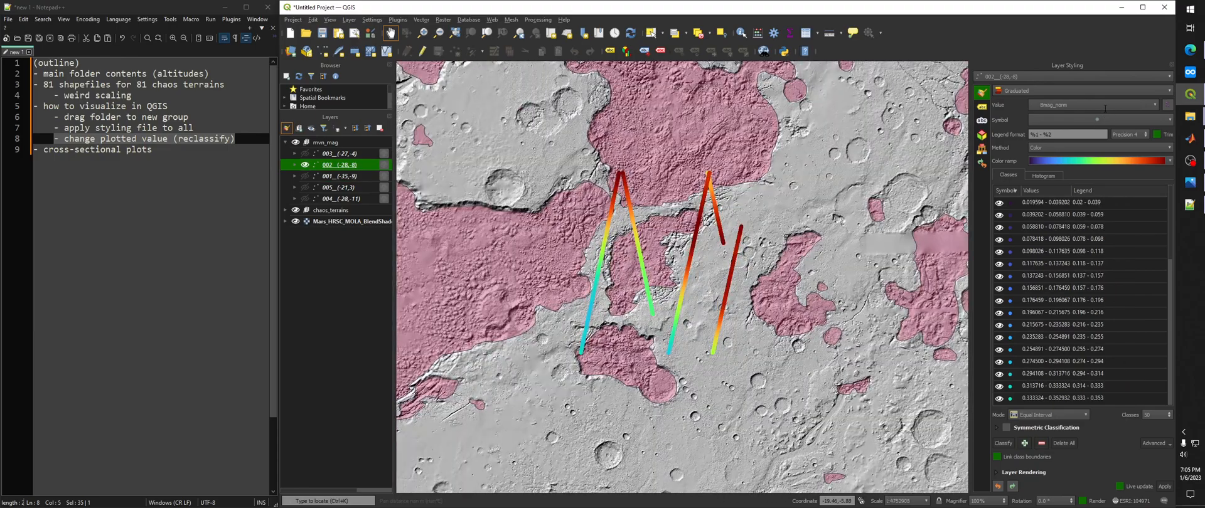
Change the plotted value of layer 002__(-28,-8) to Br and reclassify its color classes.
click(1139, 106)
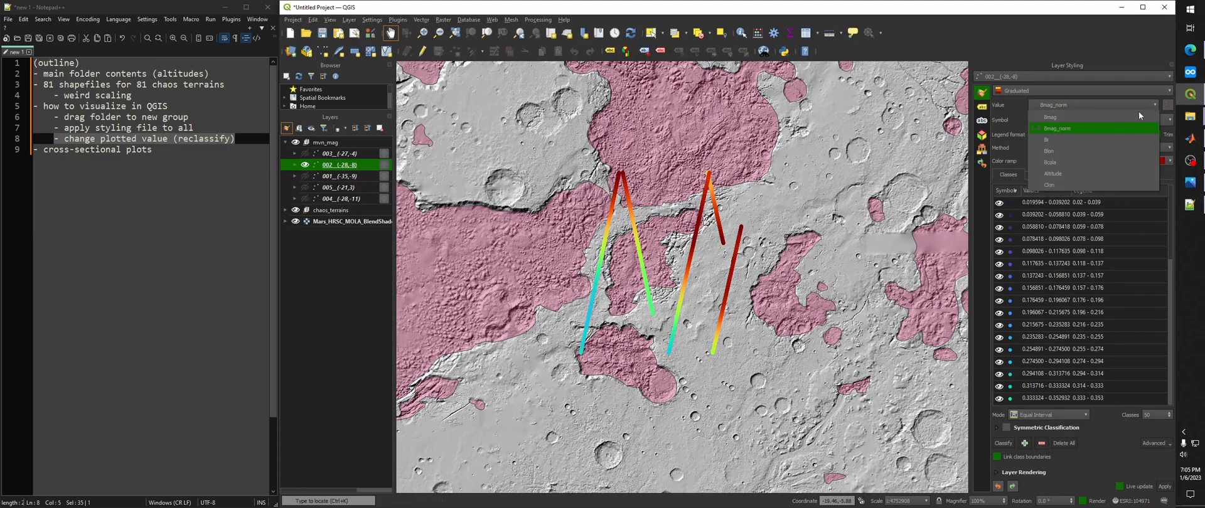
click(1098, 138)
click(1006, 444)
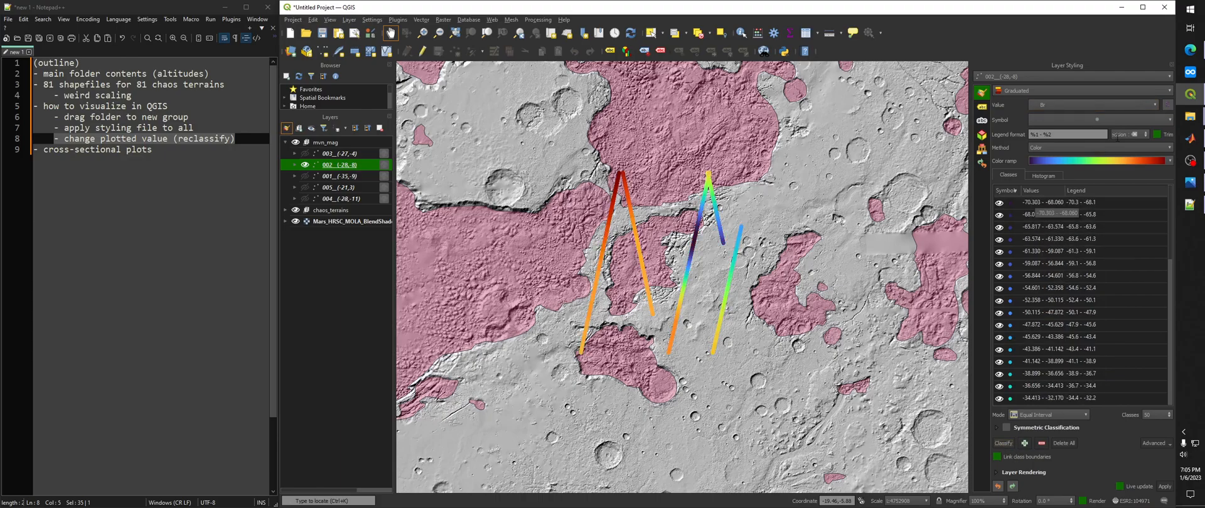
Switch the plotted value of layers 002__(-28,-8) and 001__(-35,-9) to Bmag_norm, and reclassify layer 001__(-35,-9).
click(1155, 105)
click(1135, 130)
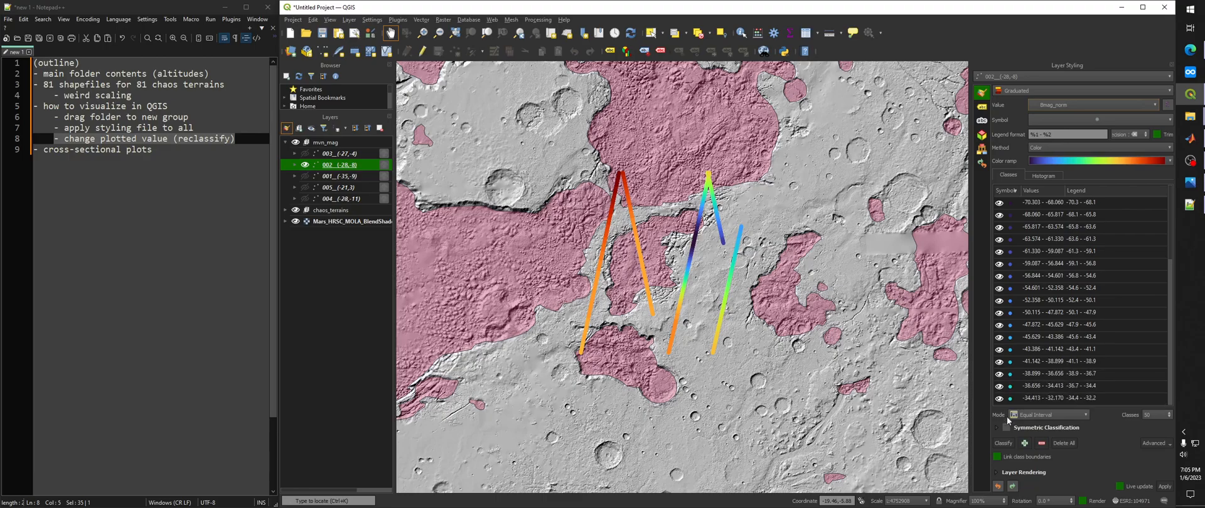
click(358, 176)
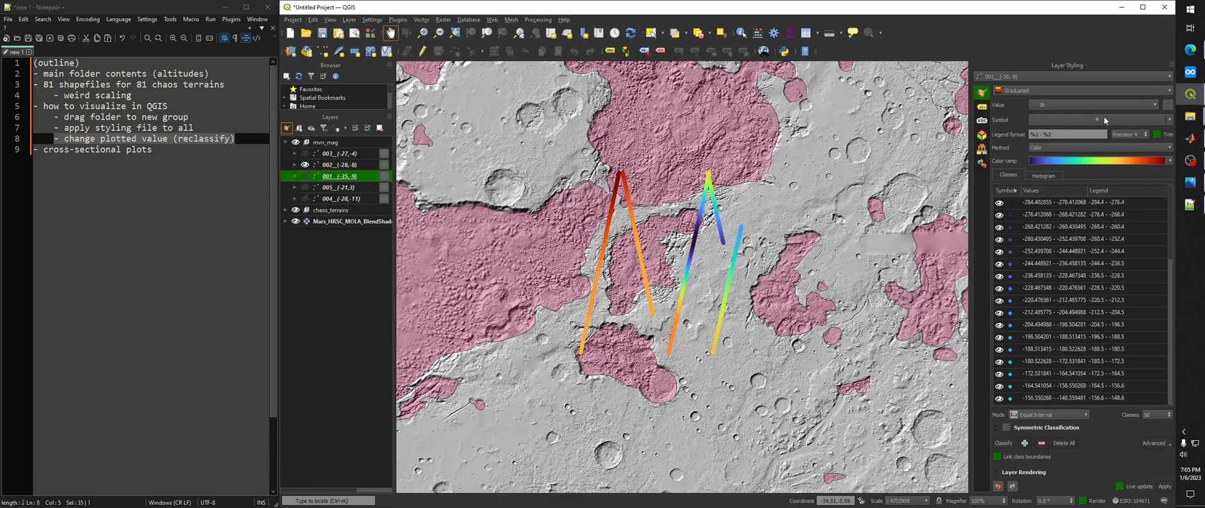
click(1158, 103)
click(1136, 129)
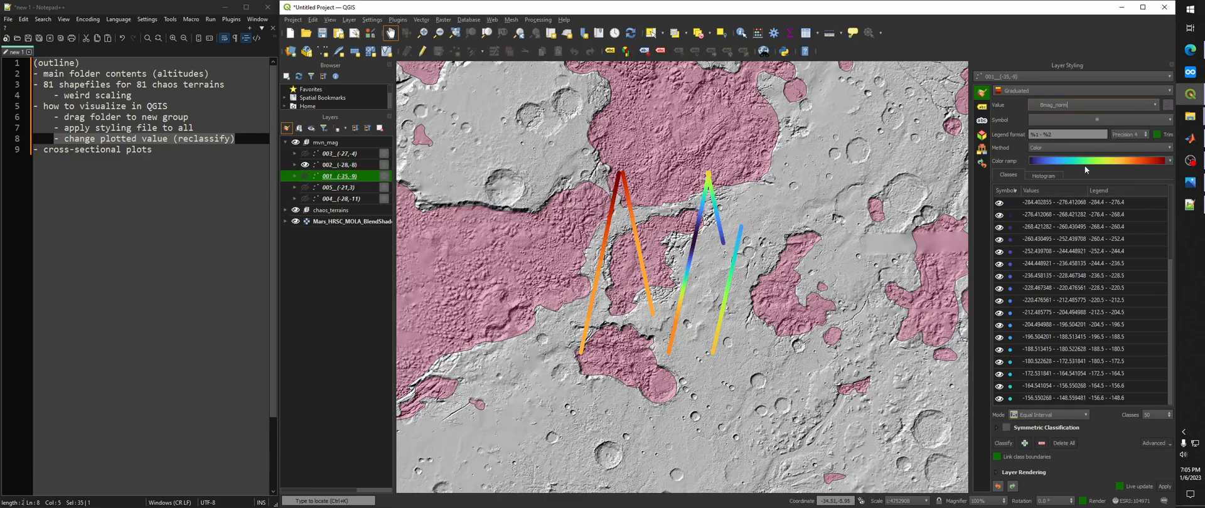
click(999, 443)
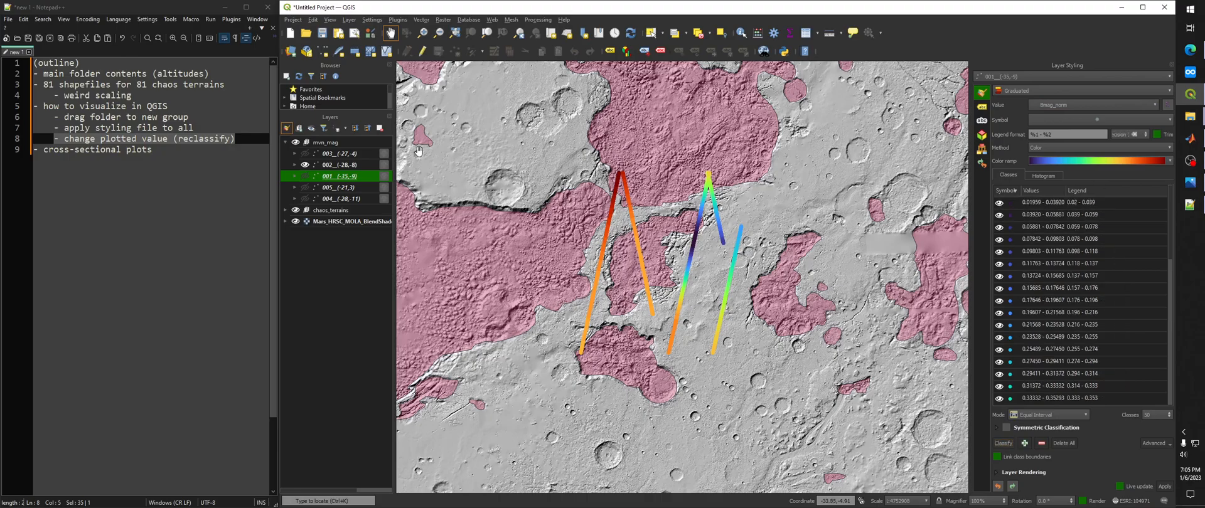
Set the plotted value of layer 002__(-28,-8) to Bmag_norm, reclassify it, and look through its class ranges.
click(339, 164)
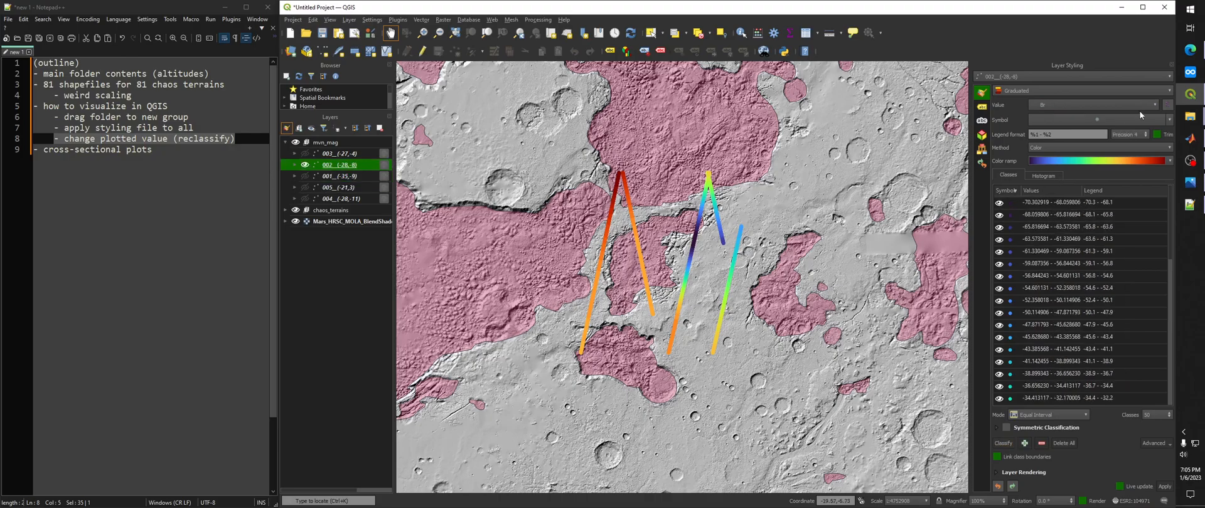
click(1155, 104)
click(1115, 130)
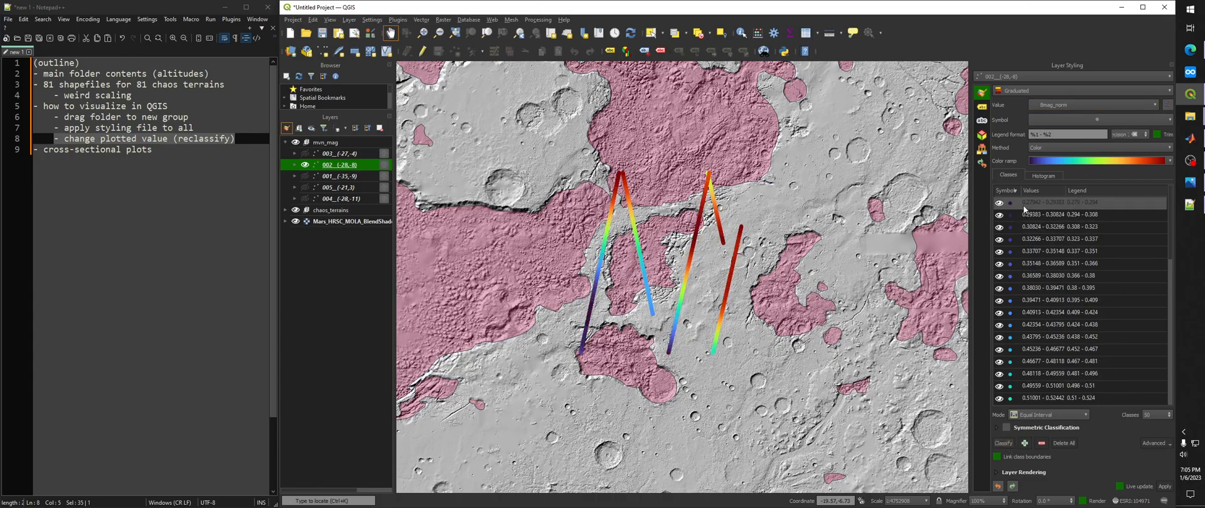
scroll(1113, 251, down, 11)
scroll(1113, 251, up, 11)
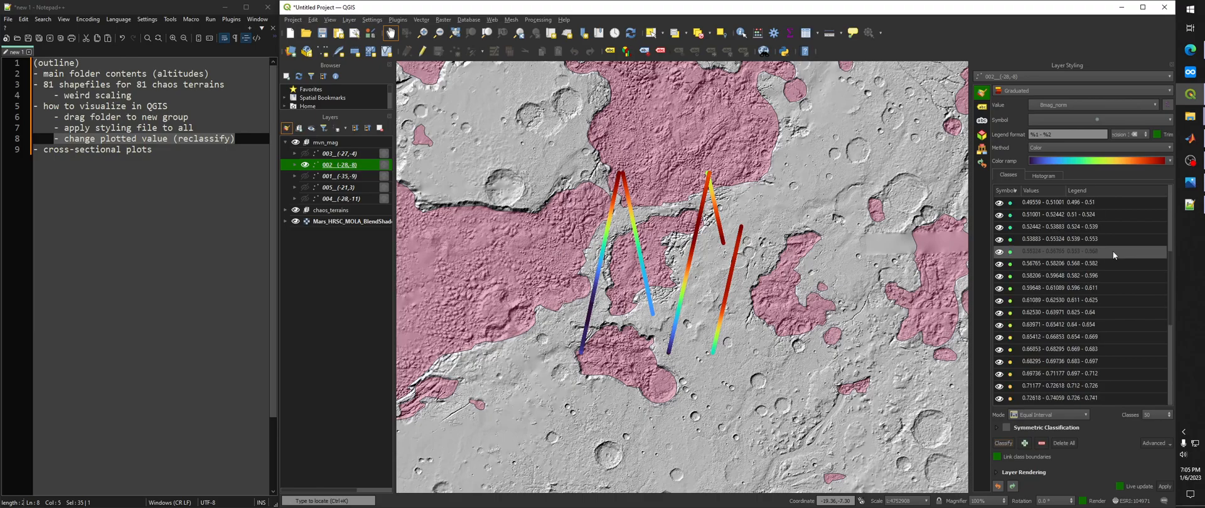
Highlight the "cross-sectional plots" outline line, and open the plot image 0001__deg0.png from the 001__(-35,-9) folder in File Explorer.
drag(152, 150, 33, 150)
mouse_move(1190, 119)
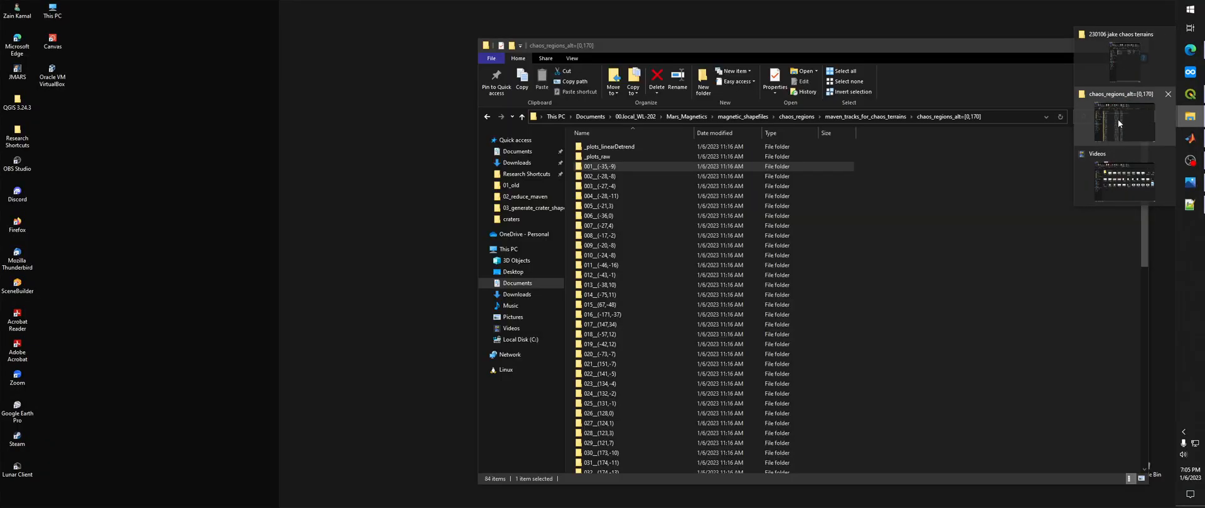
click(1117, 119)
double_click(664, 167)
click(626, 148)
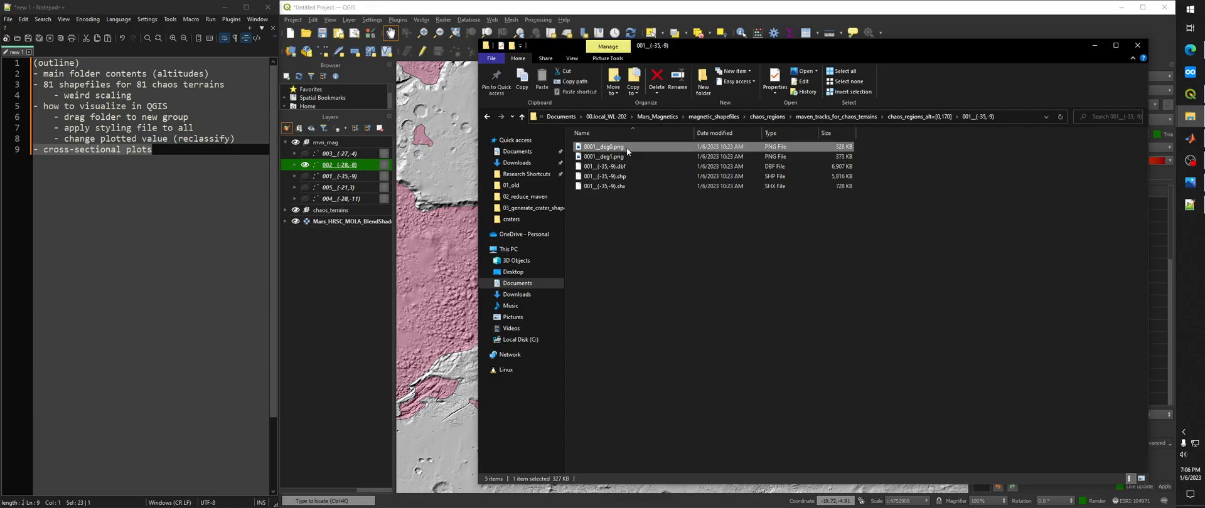
double_click(626, 148)
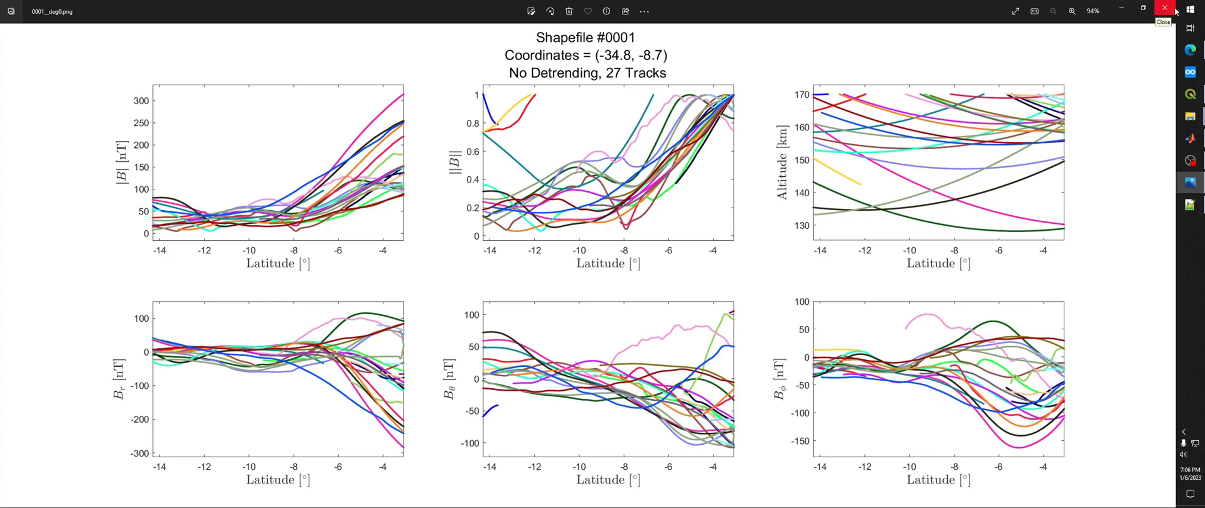
Compare the undetrended plots in 0001__deg0.png with the linearly detrended plots in 0001__deg1.png, and close the image viewer.
click(1168, 265)
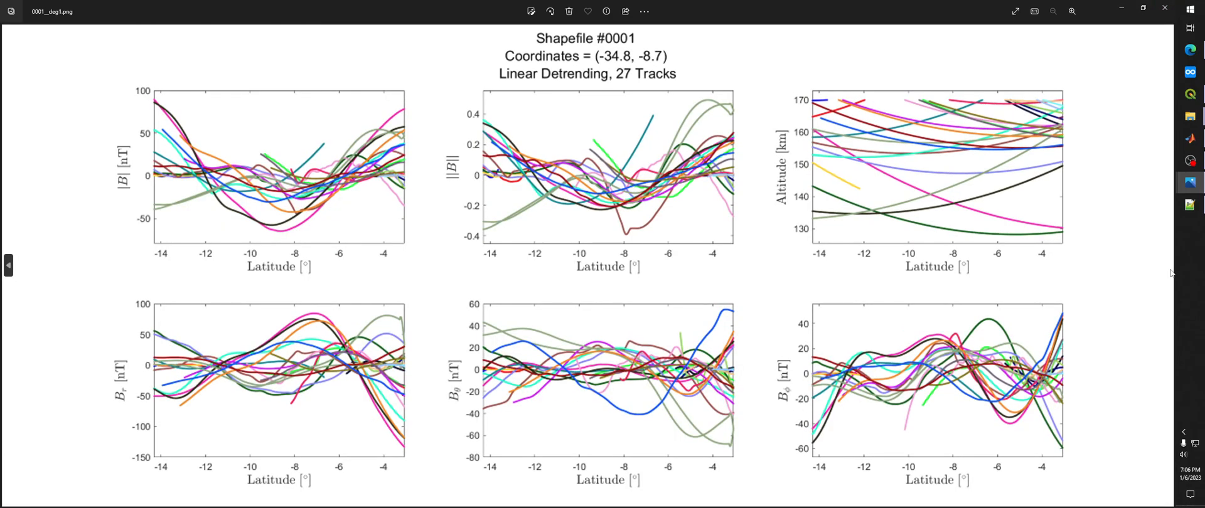
key(Left)
key(Right)
key(Left)
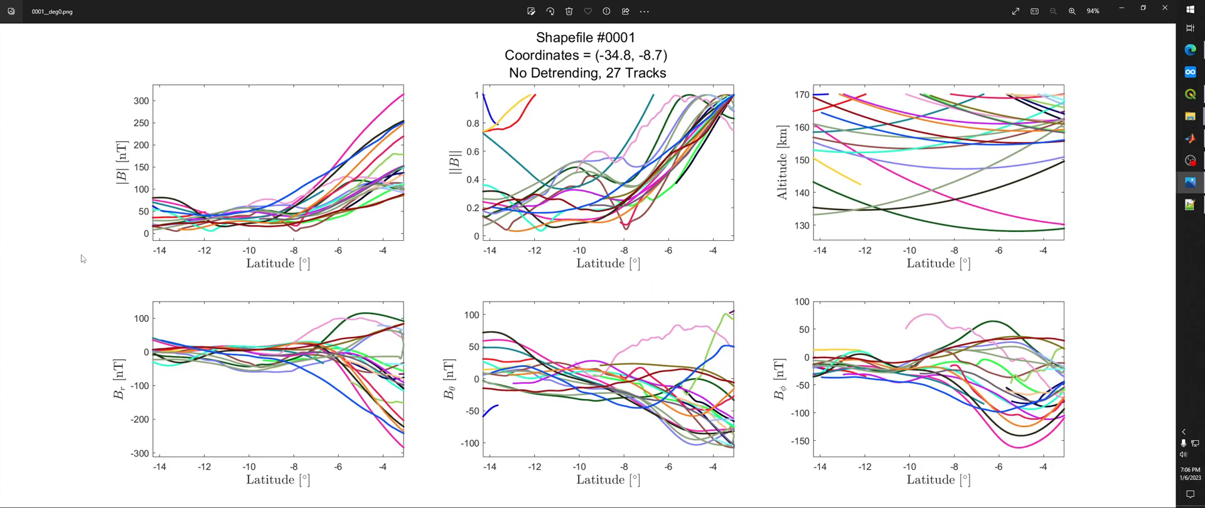
key(Right)
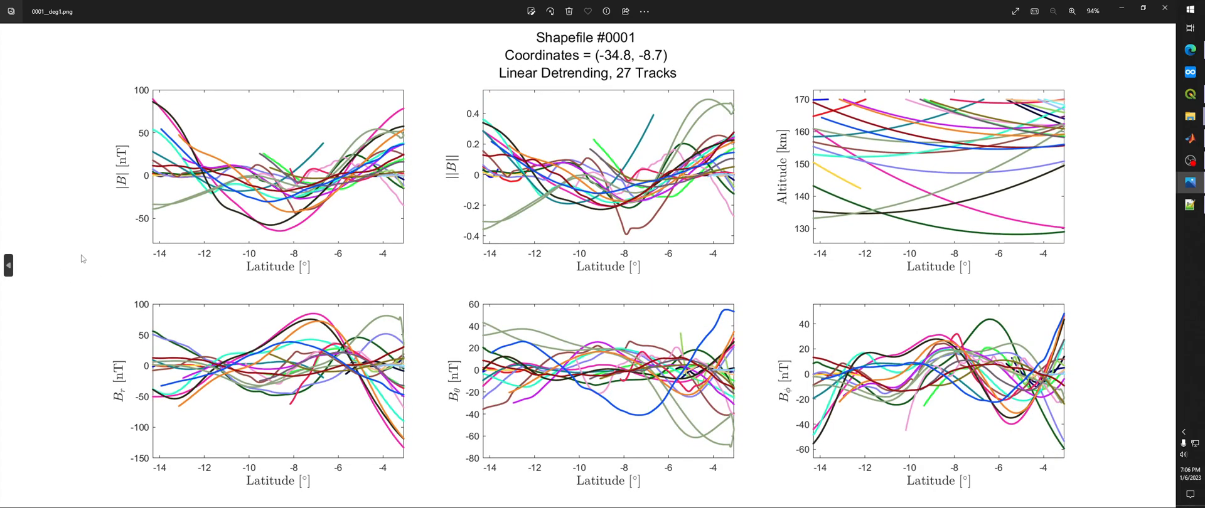
click(1167, 6)
Return to the chaos_regions_alt=[0,170] folder and open its _plots_raw subfolder.
click(907, 116)
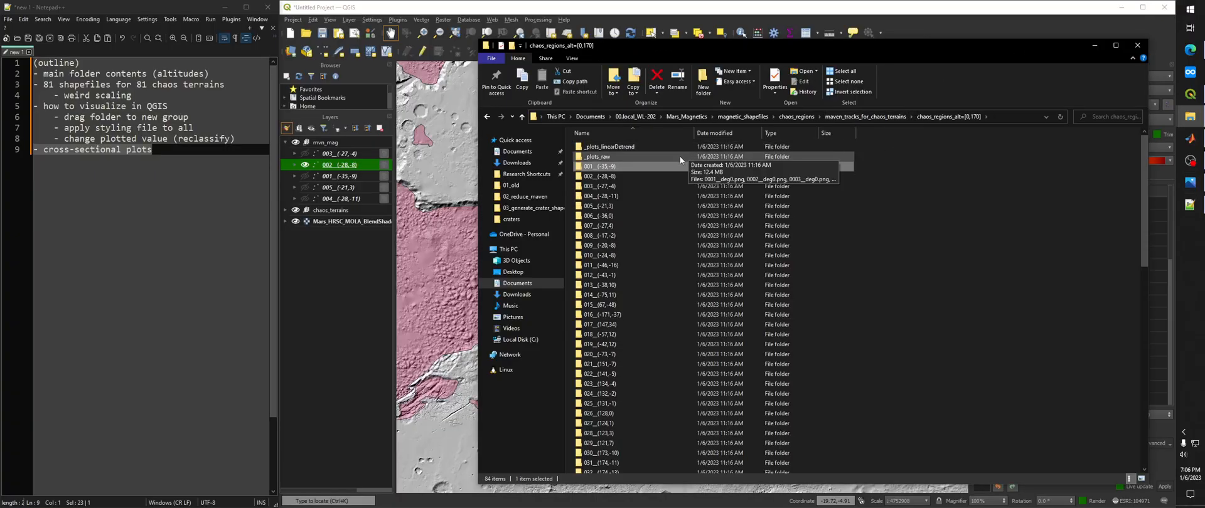
click(680, 156)
double_click(670, 160)
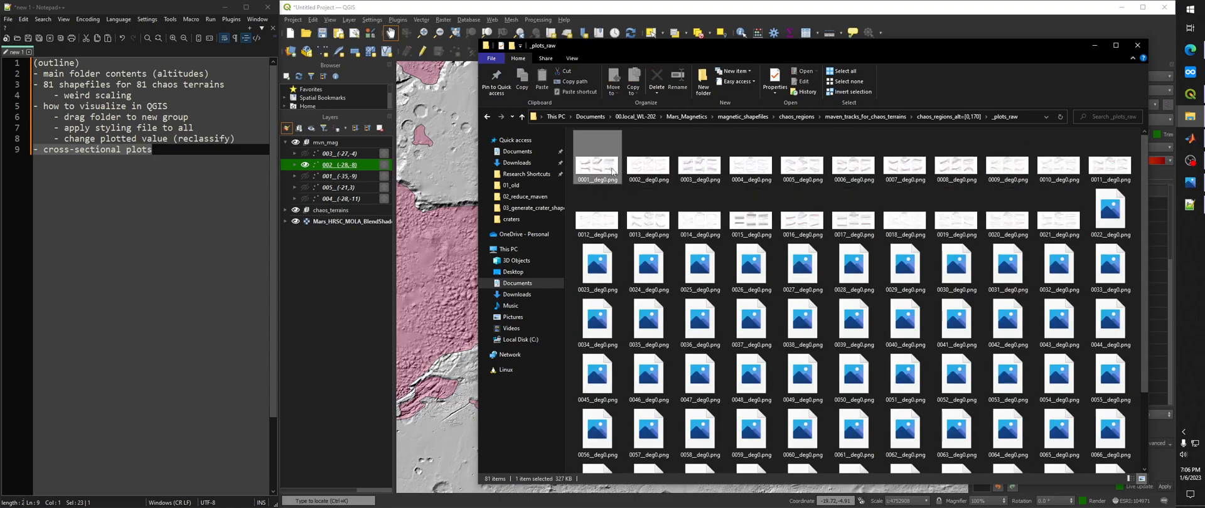
Browse the raw cross-sectional plots from 0001__deg0.png through 0011__deg0.png, and close the image viewer.
key(Right)
key(Right)
key(Right)
key(Right)
key(Right)
key(Right)
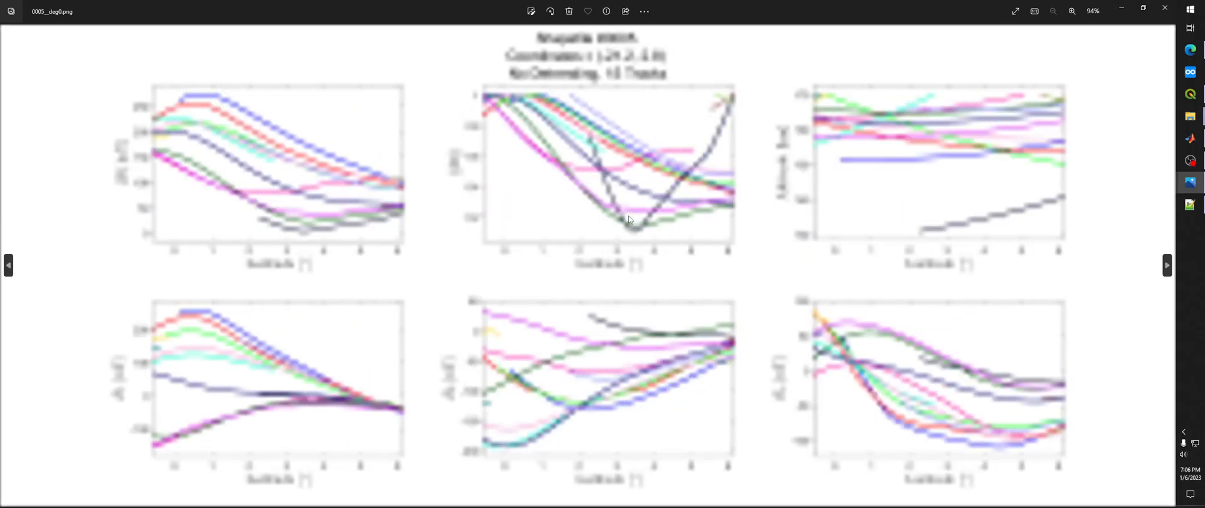
key(Right)
key(Right)
key(Right)
key(Right)
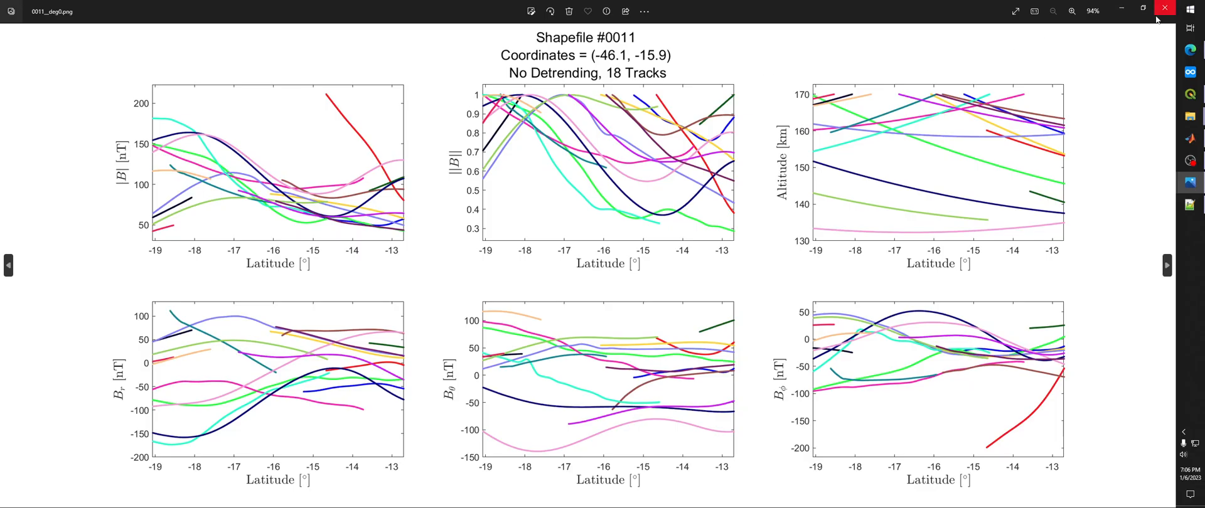
click(1164, 8)
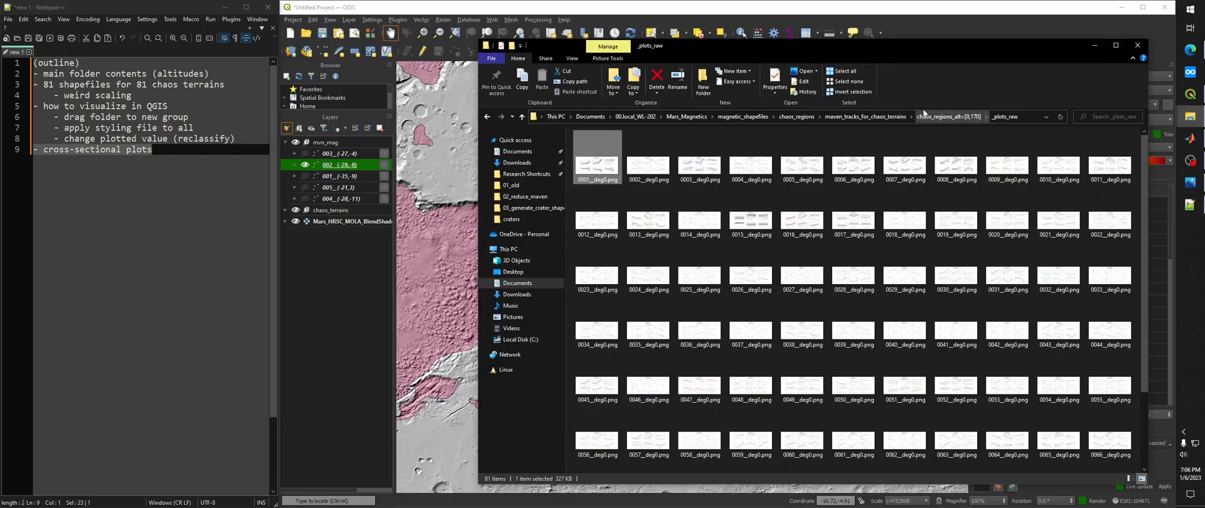
Open README.txt in maven_tracks_for_chaos_terrains, point out the contact e-mail and presentation link, and return to the QGIS project.
click(859, 117)
double_click(622, 178)
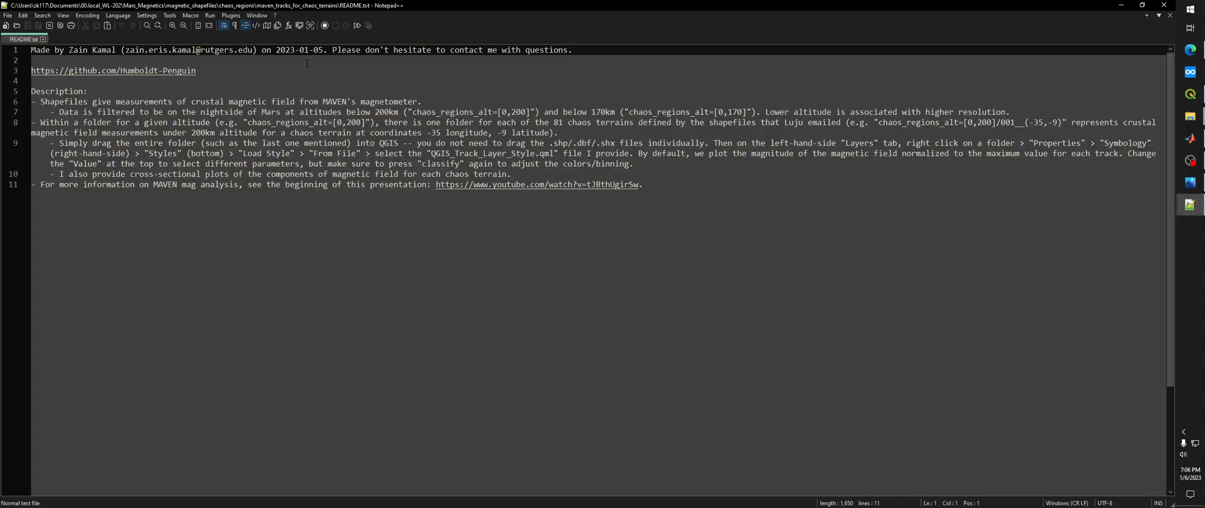
drag(318, 49, 351, 50)
drag(656, 189, 435, 184)
click(663, 181)
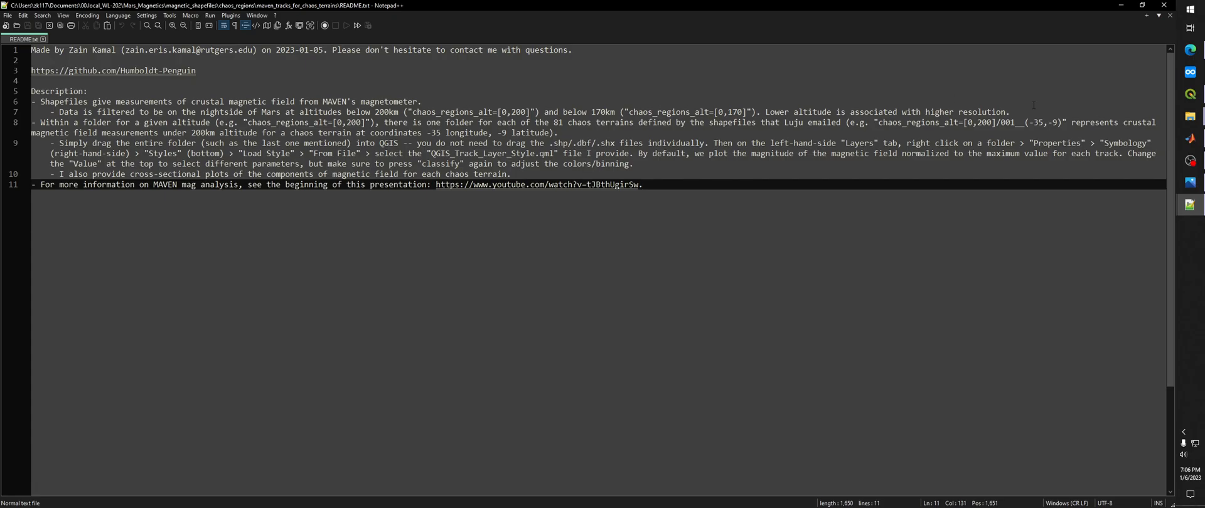
click(1171, 5)
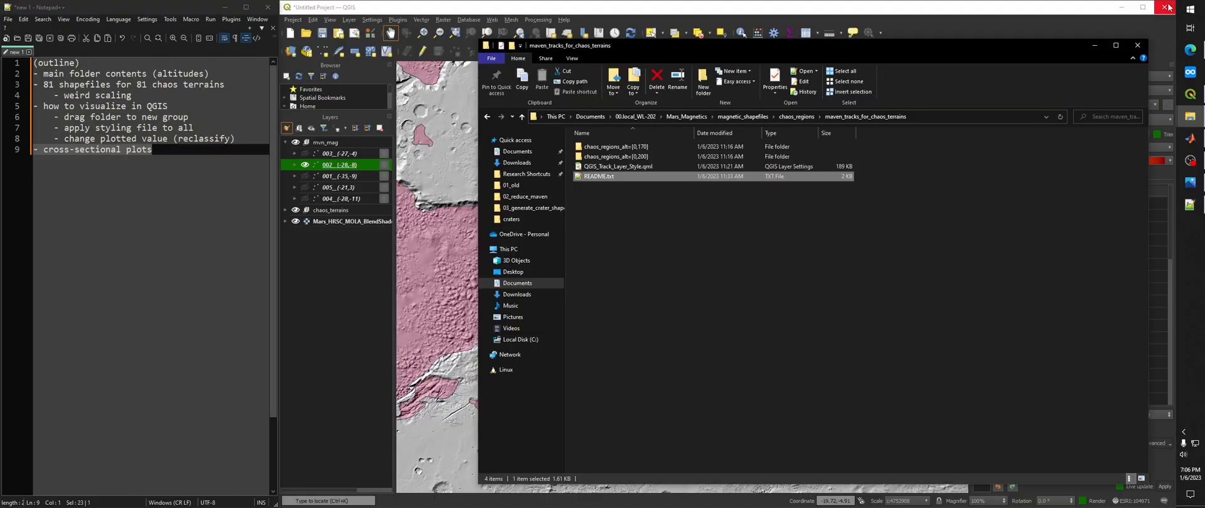
click(360, 322)
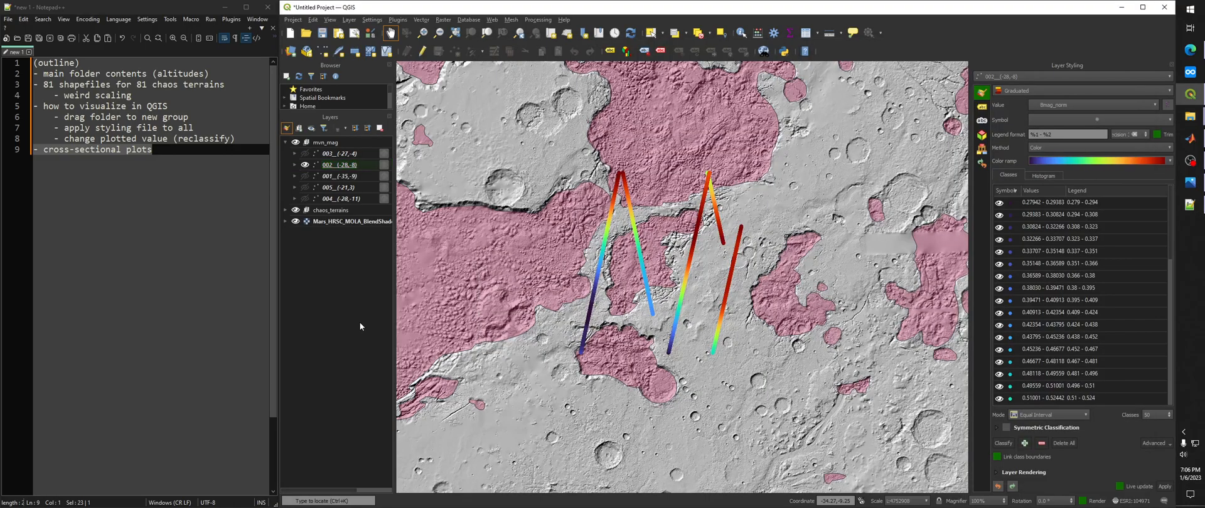